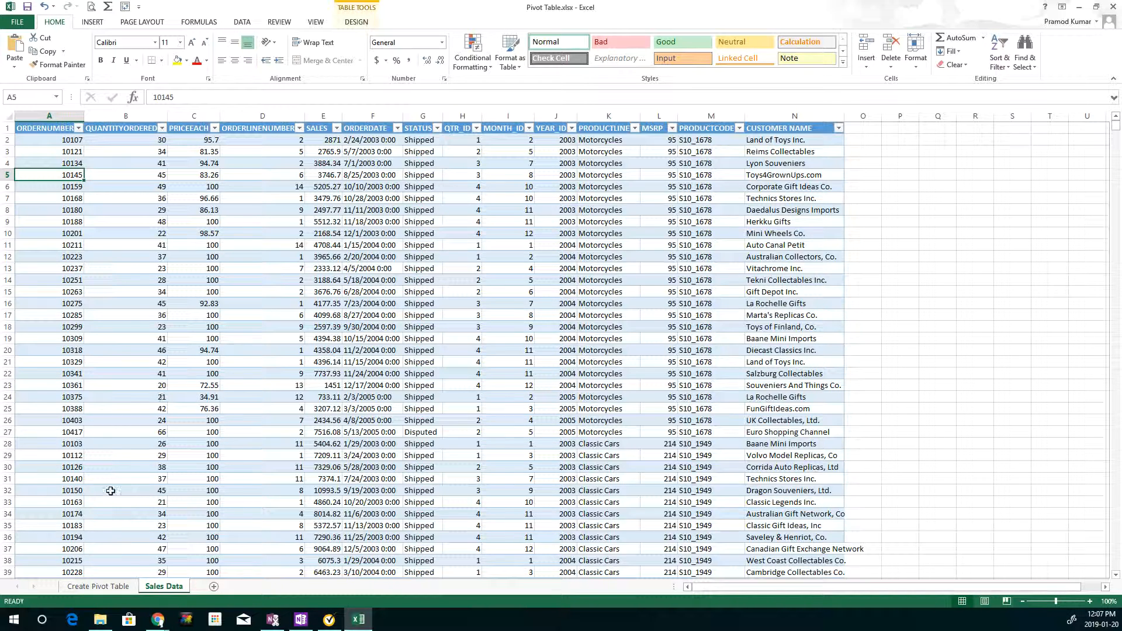
- Insert the recommended PivotTable Sum of SALES by PRODUCTLINE from the Sales Data table
{"action": "left_click", "coordinate": [140, 220]}
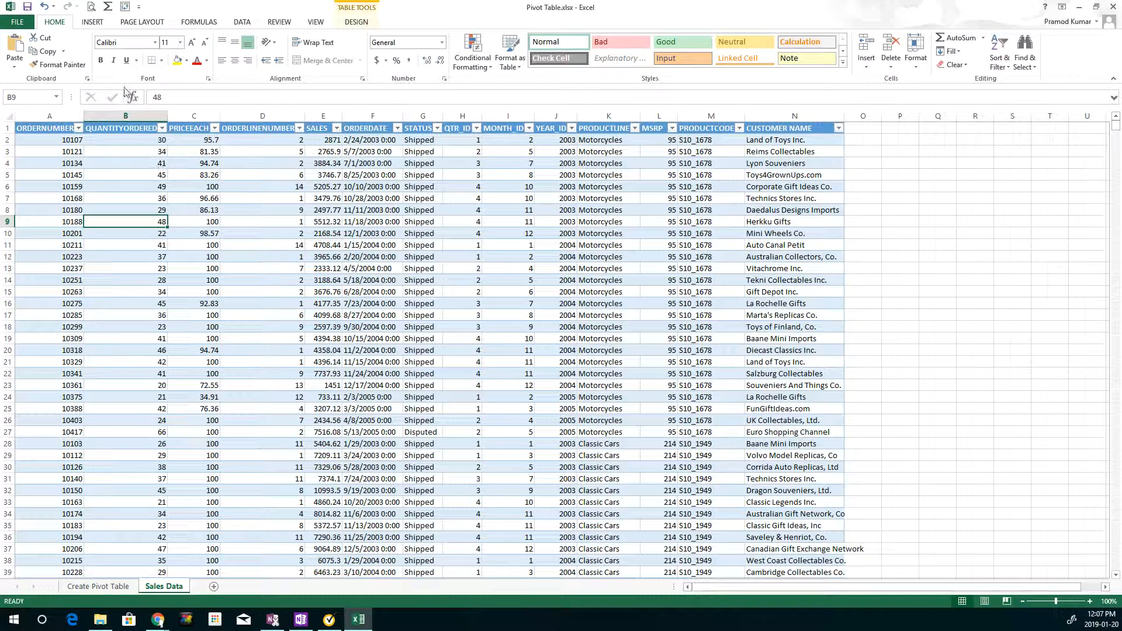
{"action": "left_click", "coordinate": [93, 23]}
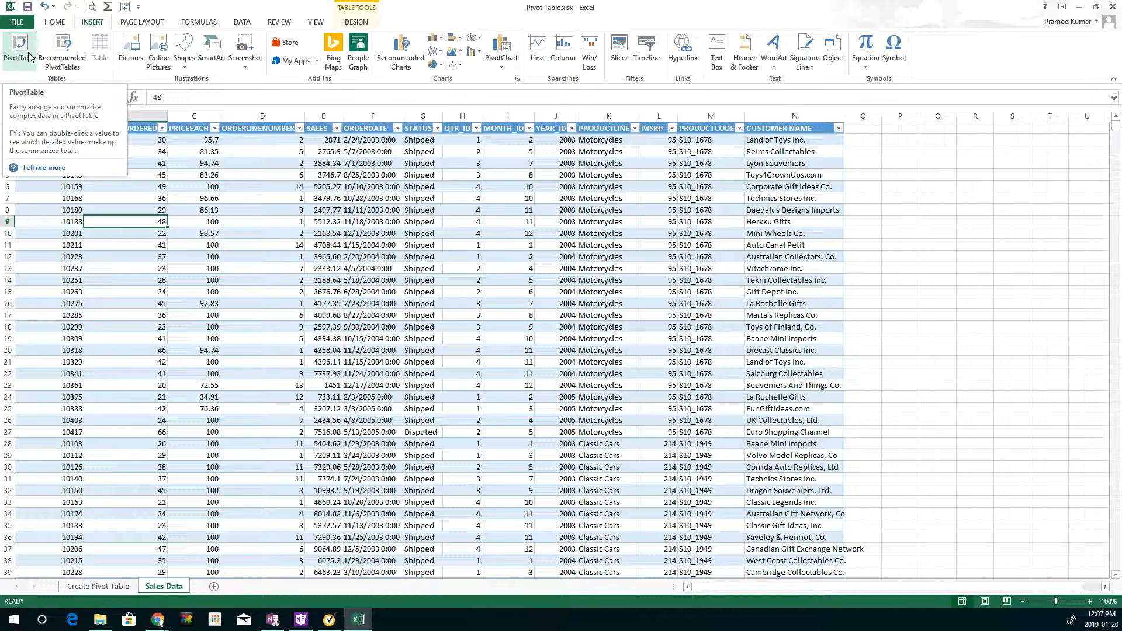
{"action": "left_click", "coordinate": [65, 57]}
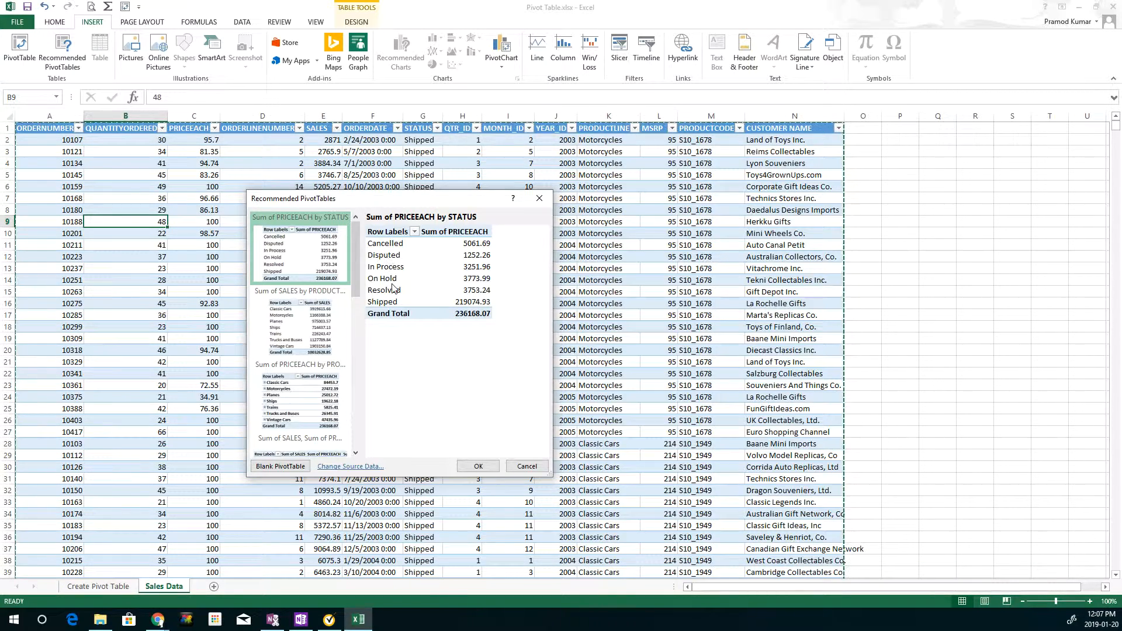
{"action": "left_click_drag", "start_coordinate": [431, 209], "coordinate": [361, 209]}
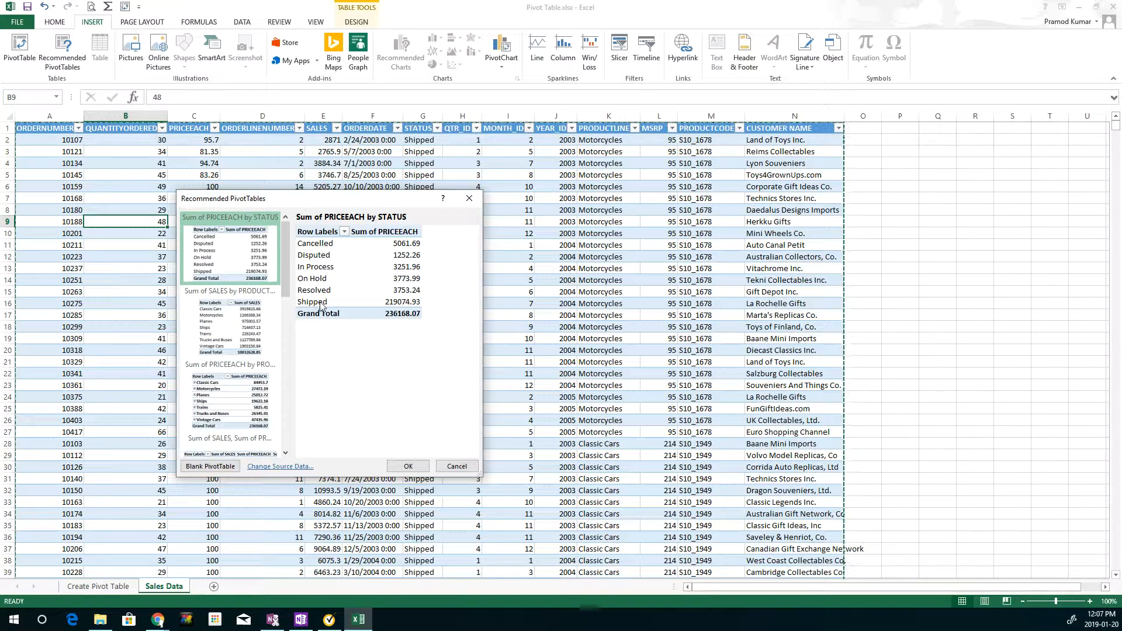
{"action": "left_click", "coordinate": [235, 344]}
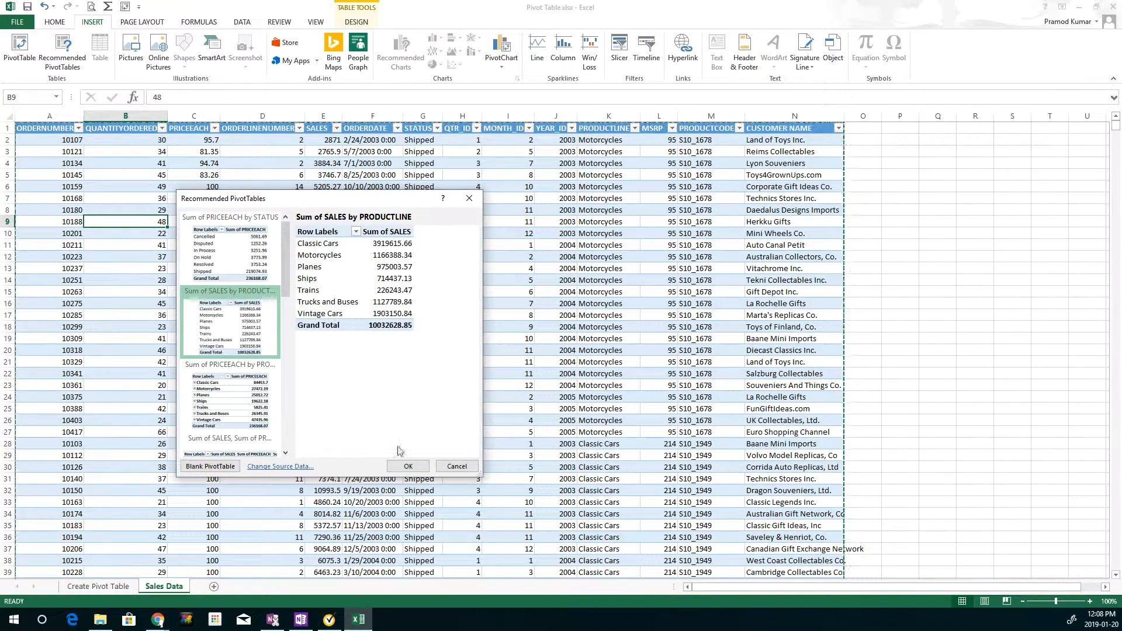
{"action": "left_click", "coordinate": [410, 466]}
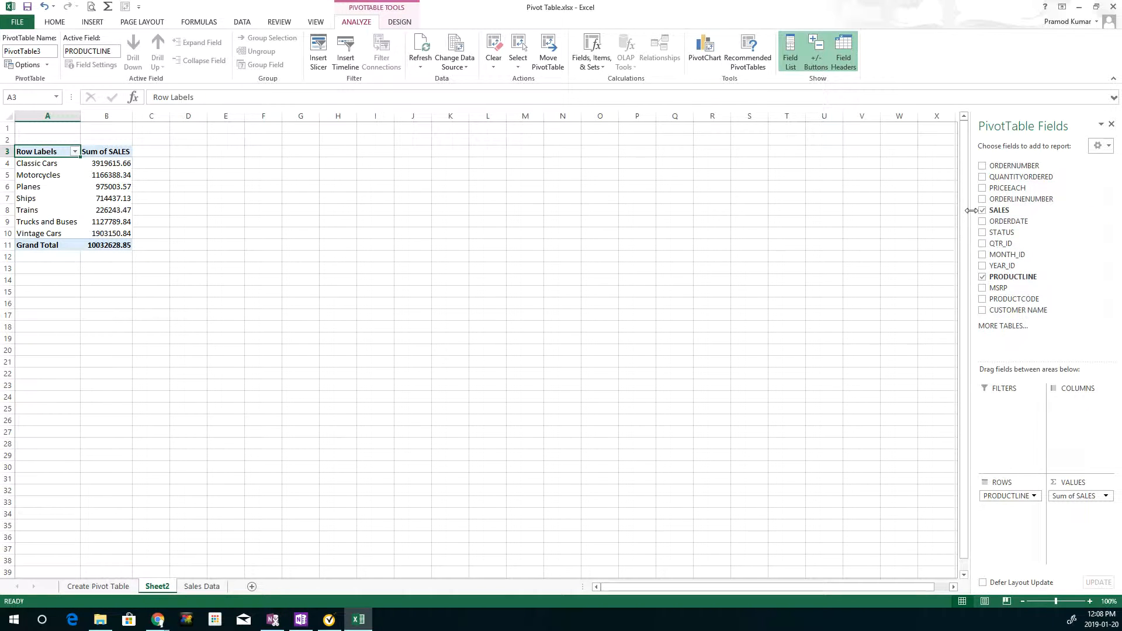
- Rename the new PivotTable's sheet as Product By Sales
{"action": "double_click", "coordinate": [159, 586]}
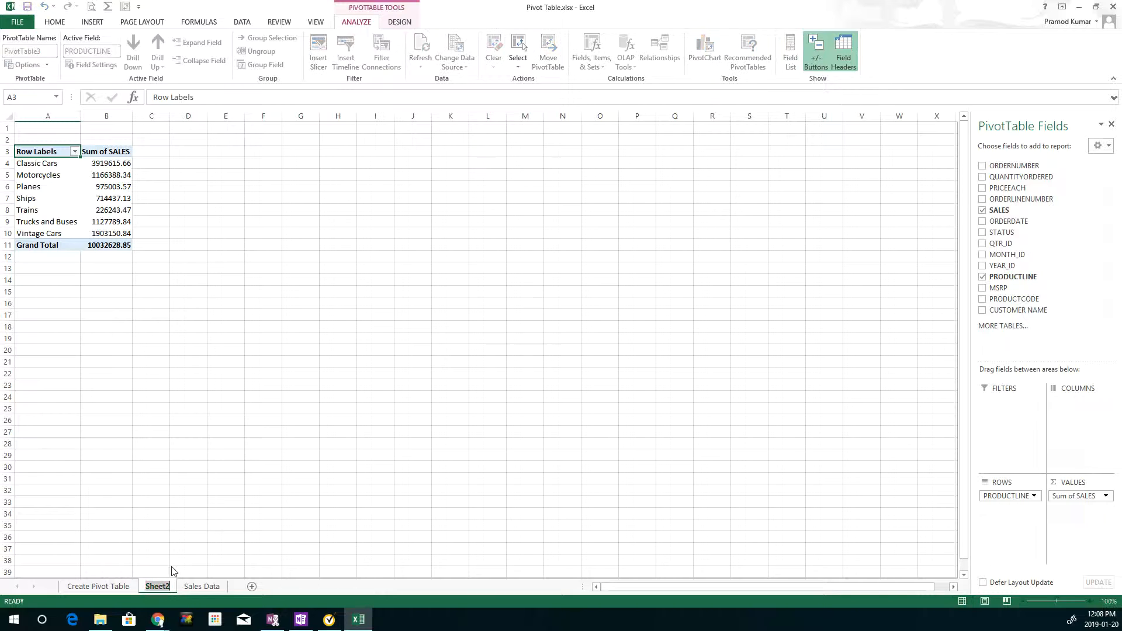
{"action": "type", "text": "P"}
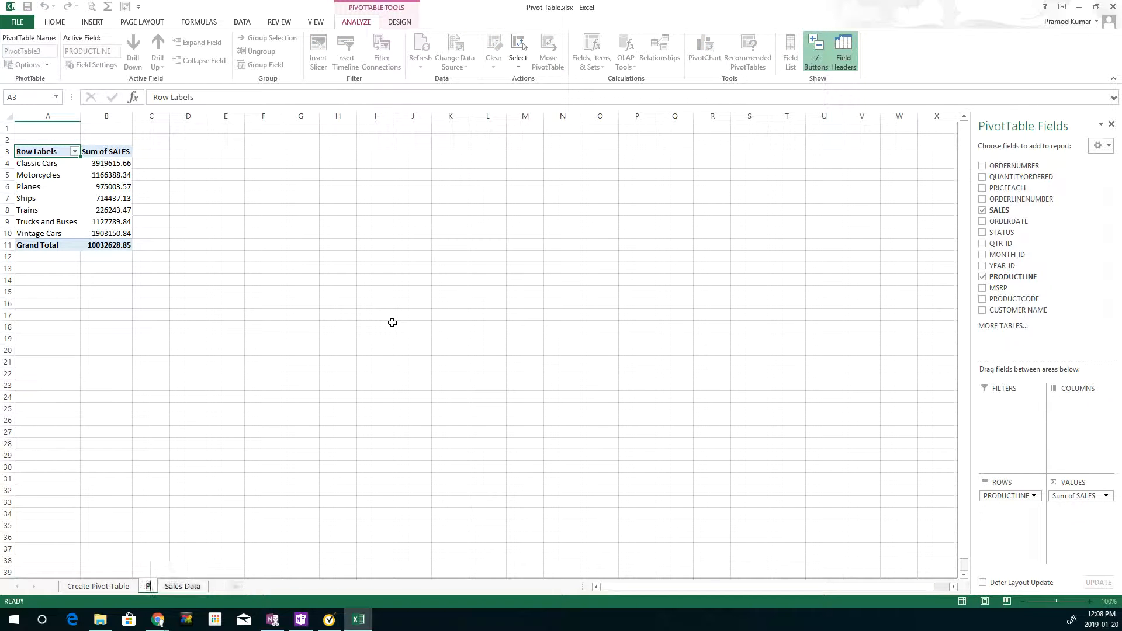
{"action": "type", "text": "roduct By"}
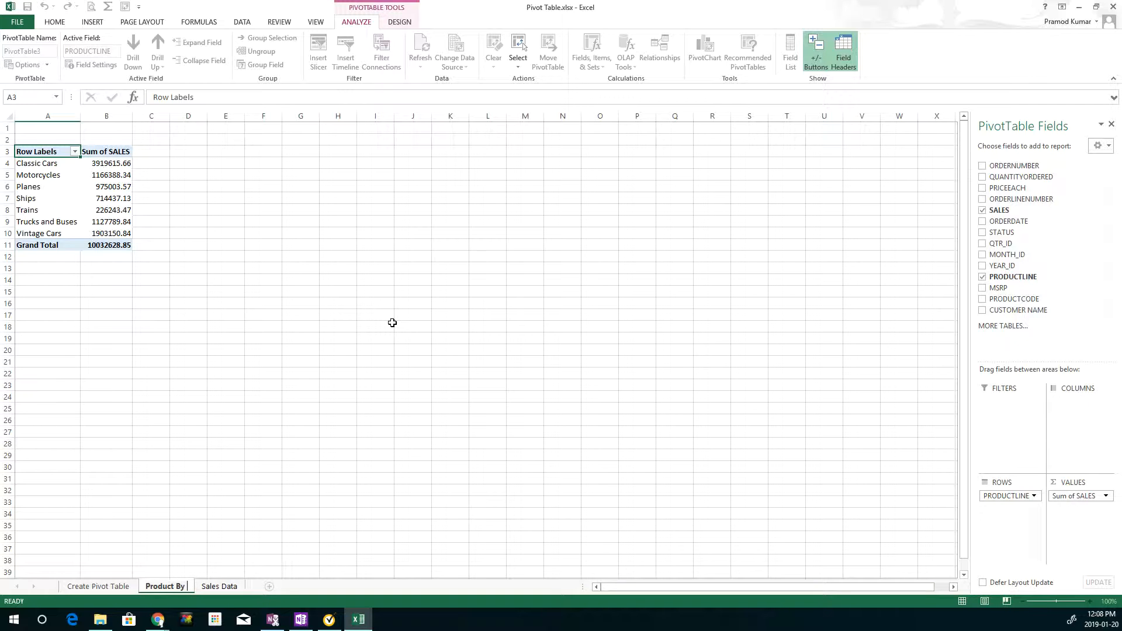
{"action": "type", "text": " Sales"}
{"action": "key", "text": "Return"}
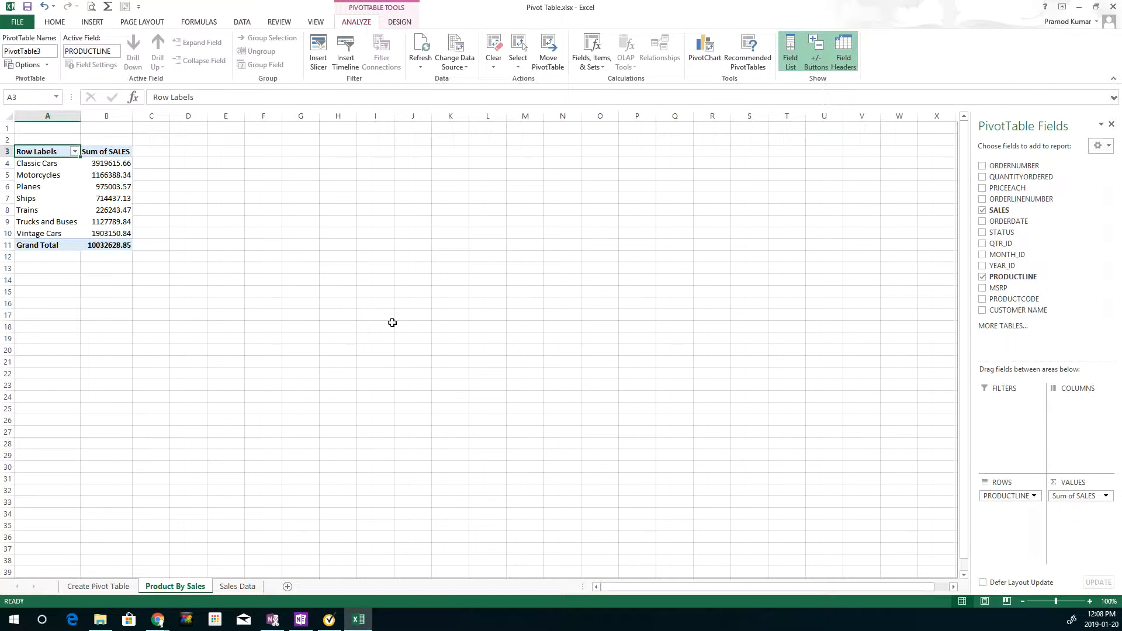
- Add YEAR_ID to the Product By Sales PivotTable as a row field above PRODUCTLINE
{"action": "left_click", "coordinate": [242, 587]}
{"action": "left_click", "coordinate": [125, 589]}
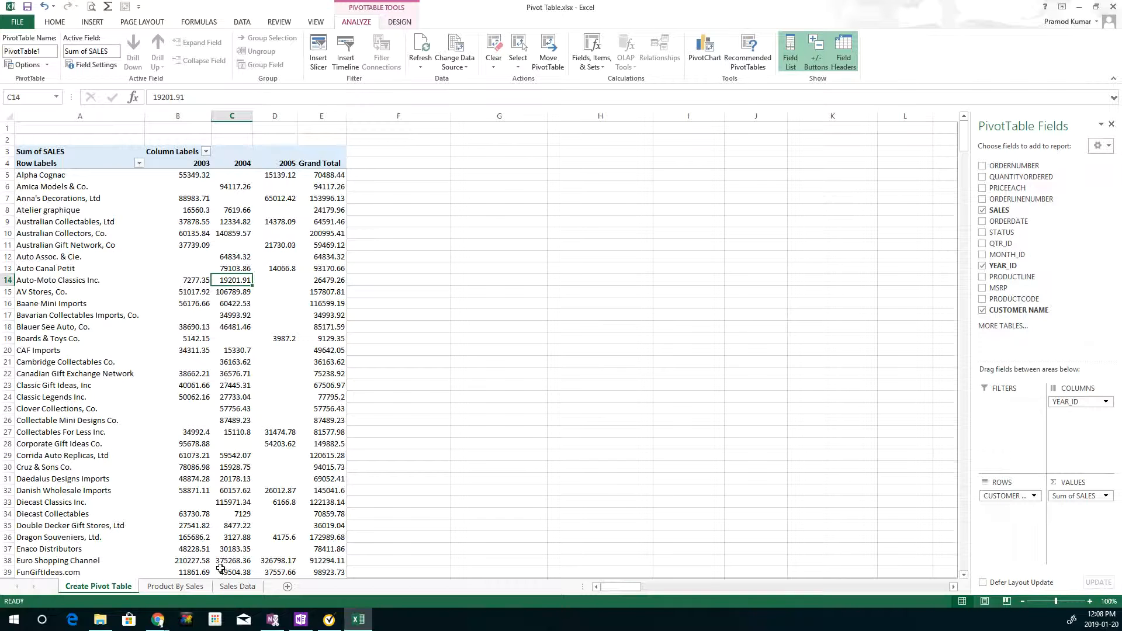
{"action": "left_click", "coordinate": [187, 587]}
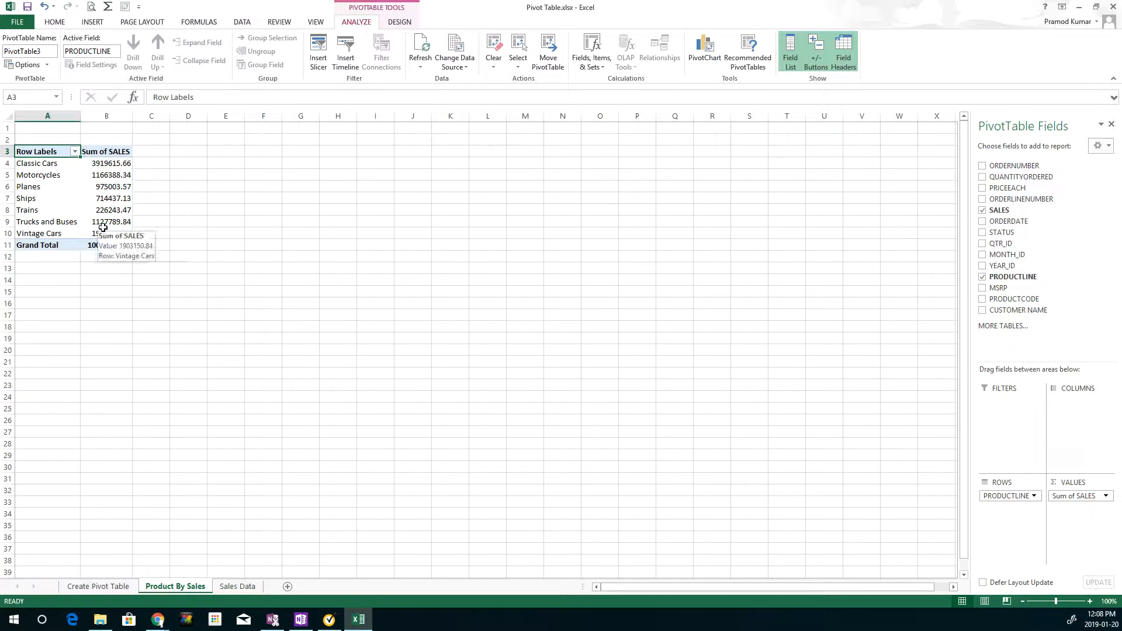
{"action": "left_click", "coordinate": [983, 266]}
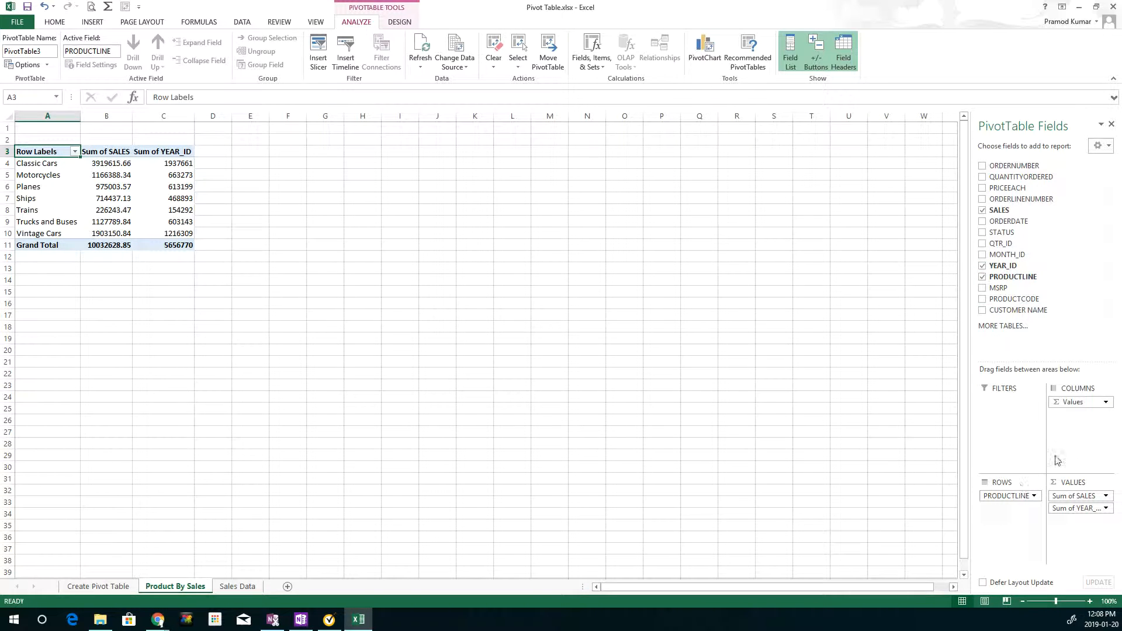
{"action": "left_click_drag", "start_coordinate": [1064, 509], "coordinate": [1017, 497]}
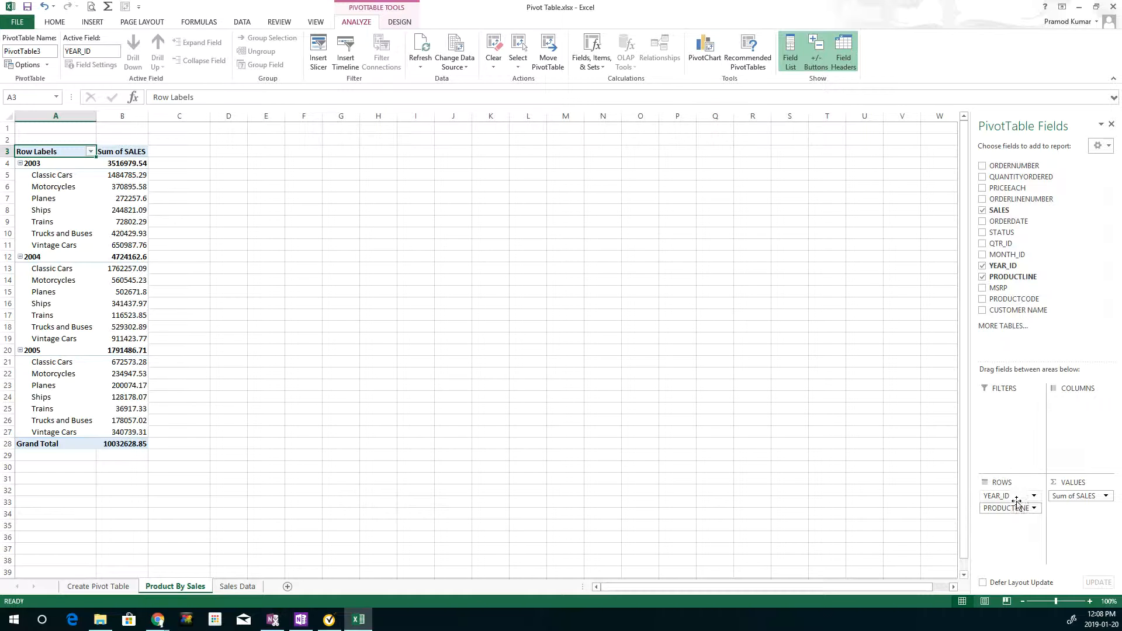
{"action": "left_click", "coordinate": [1014, 497]}
{"action": "left_click", "coordinate": [853, 468]}
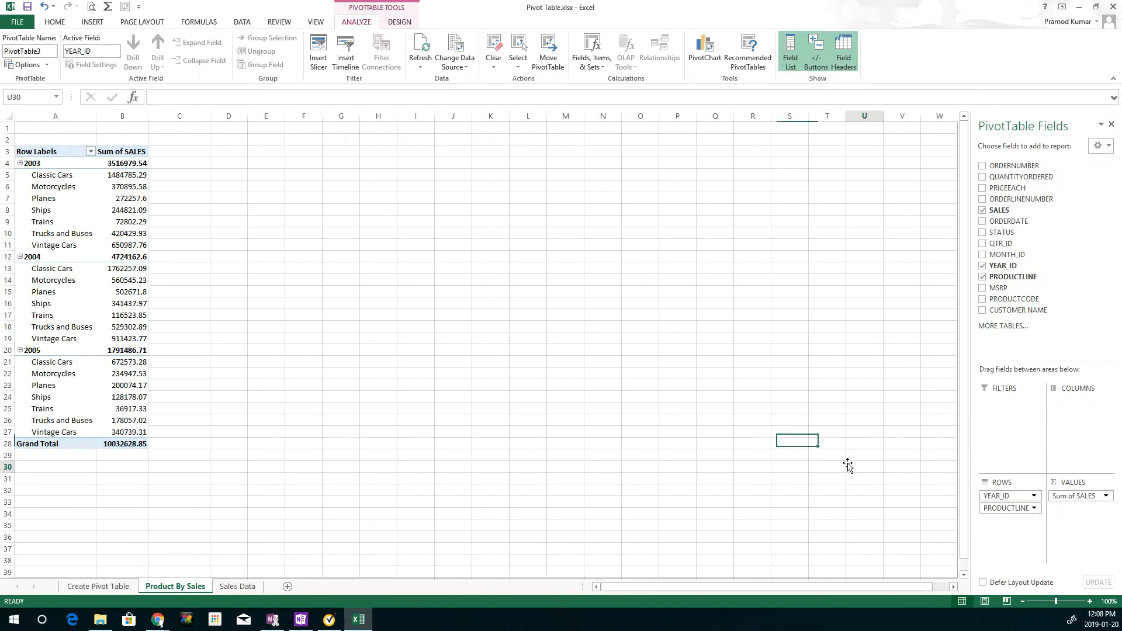
{"action": "left_click", "coordinate": [81, 194]}
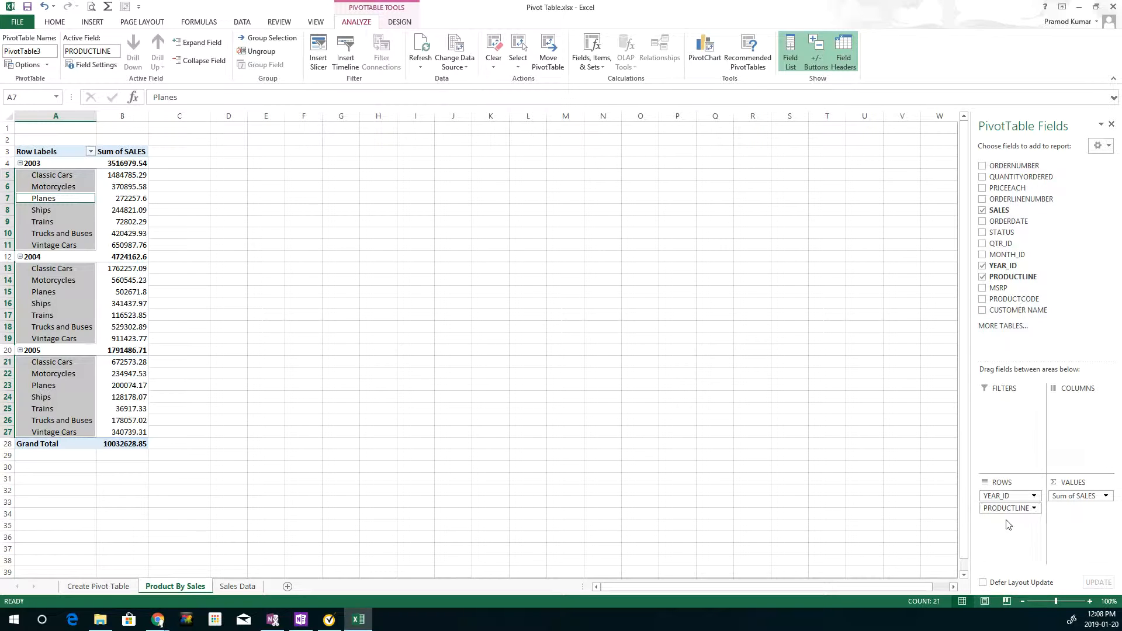
- Move YEAR_ID from rows to columns so the sales of each product line are split by year
{"action": "left_click_drag", "start_coordinate": [1003, 497], "coordinate": [1074, 437]}
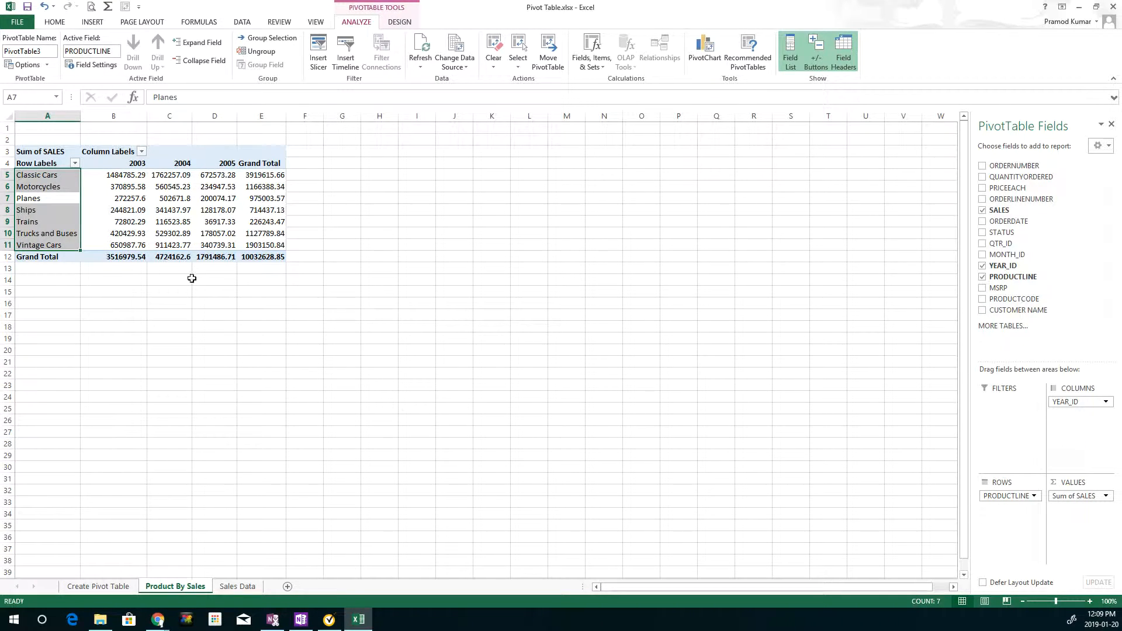
{"action": "left_click", "coordinate": [70, 187]}
{"action": "left_click", "coordinate": [135, 211]}
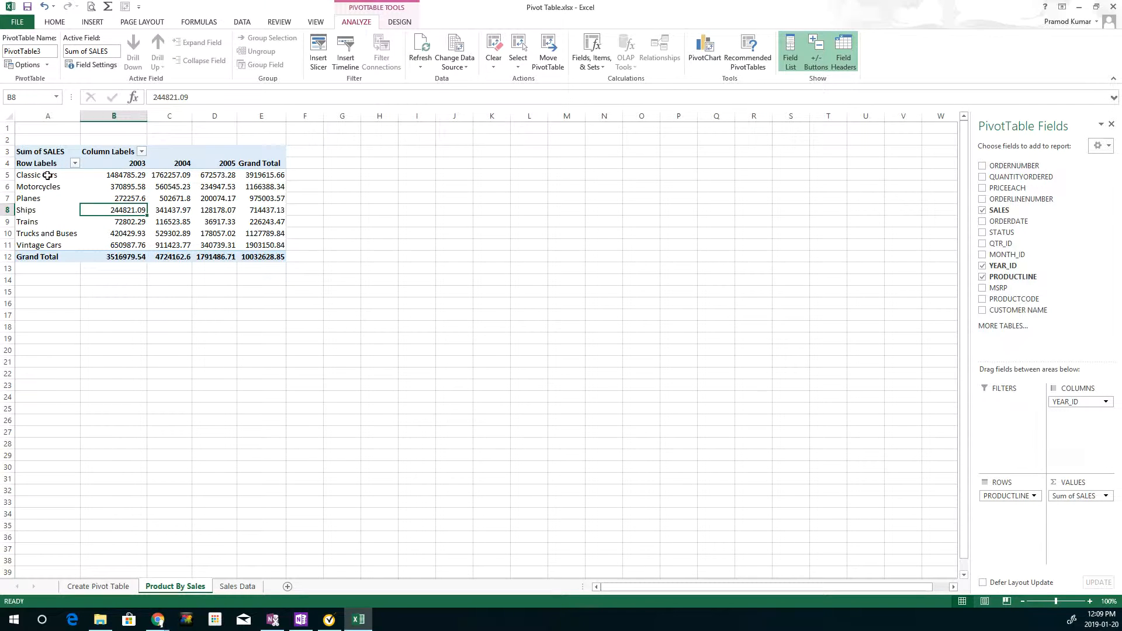
{"action": "left_click_drag", "start_coordinate": [47, 175], "coordinate": [46, 245]}
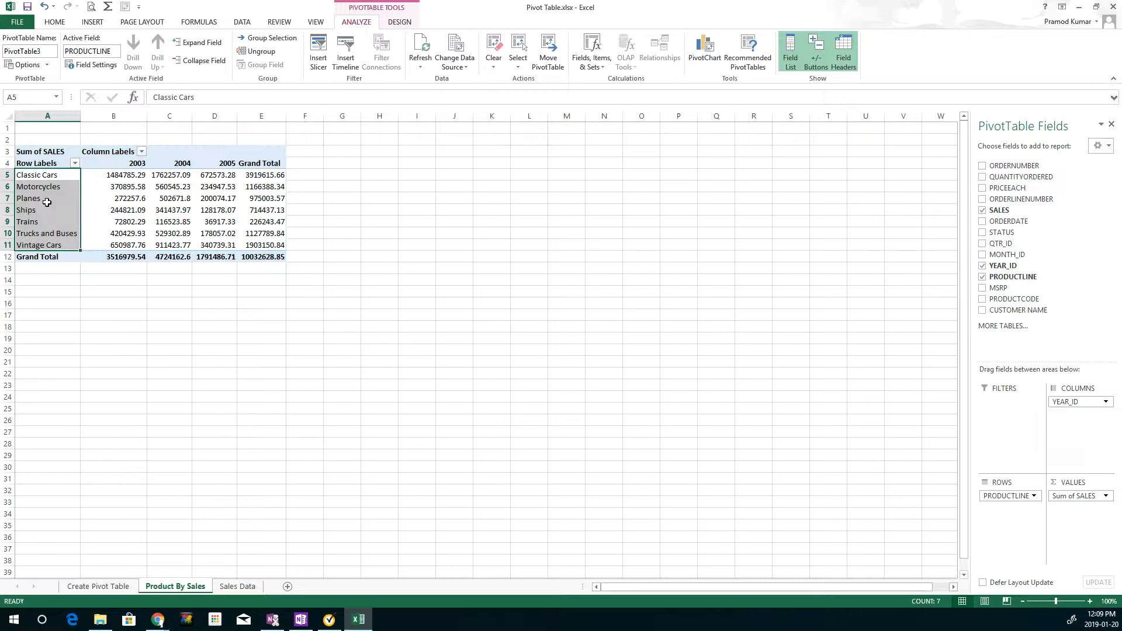
{"action": "left_click", "coordinate": [142, 192]}
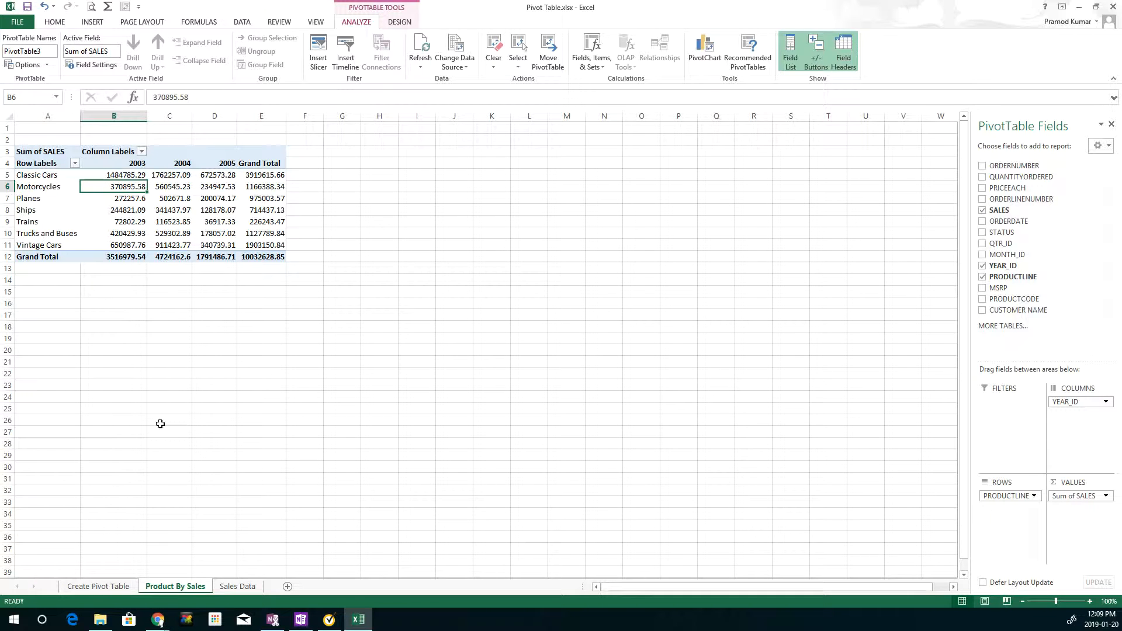
- Browse the recommended PivotTables for the Sales Data table and preview Sum of PRICEEACH by PRODUCTCODE
{"action": "left_click", "coordinate": [128, 587]}
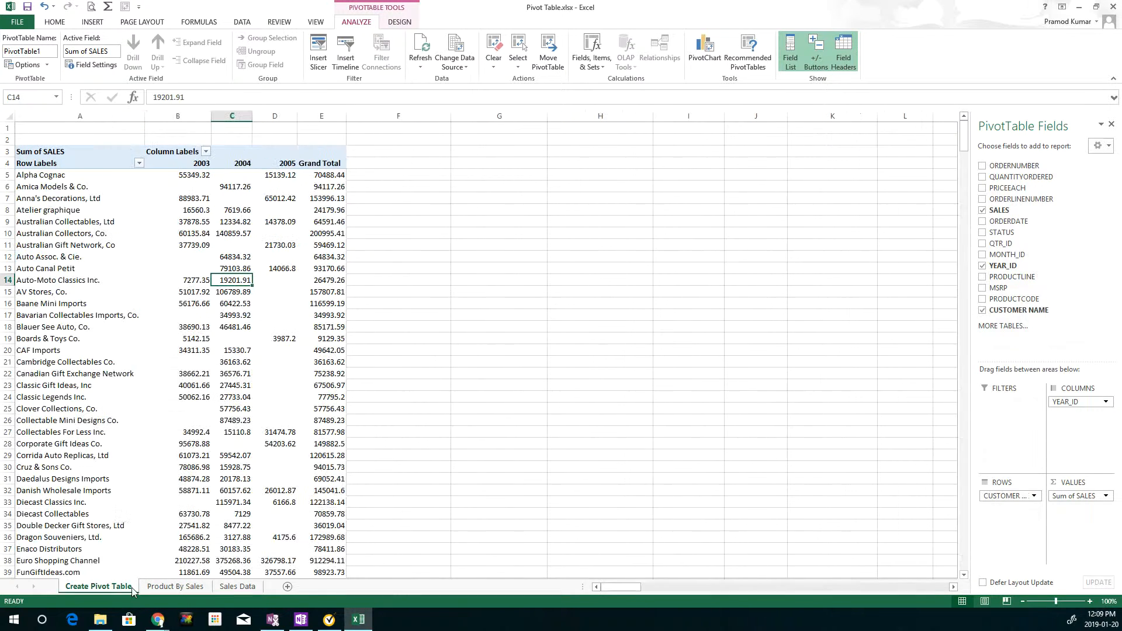
{"action": "left_click", "coordinate": [230, 586]}
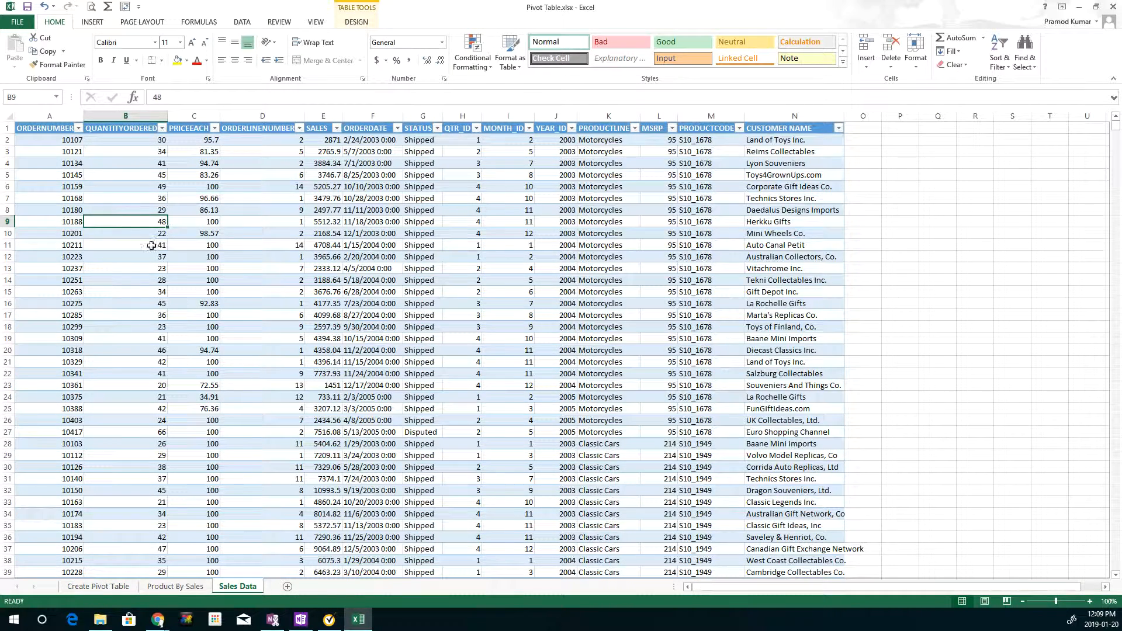
{"action": "left_click", "coordinate": [134, 176]}
{"action": "left_click", "coordinate": [93, 23]}
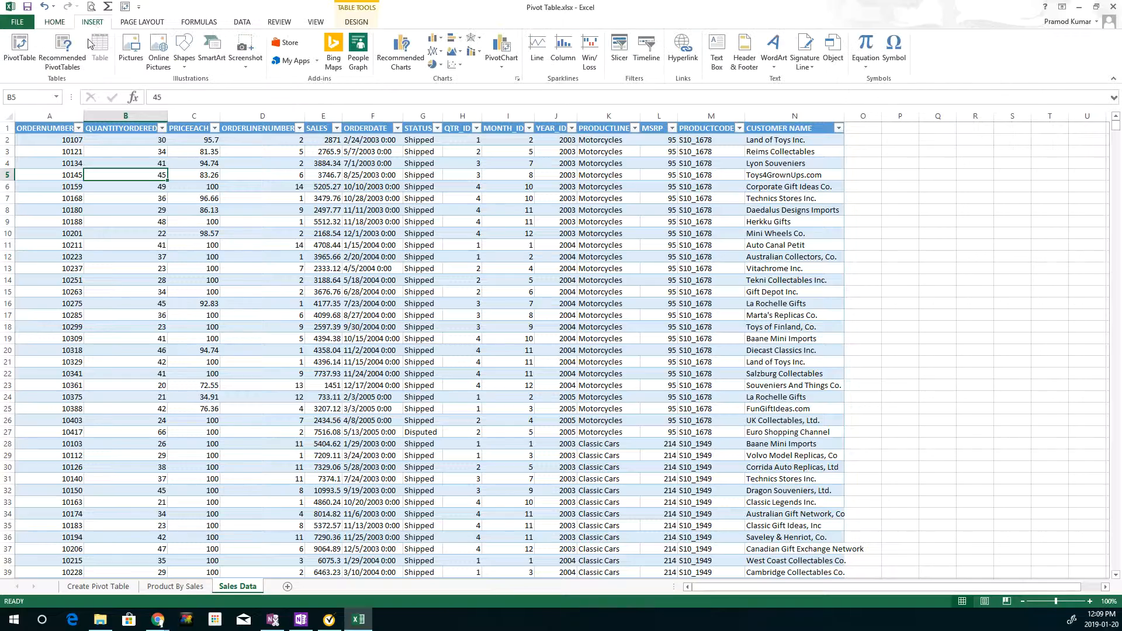
{"action": "left_click", "coordinate": [63, 52]}
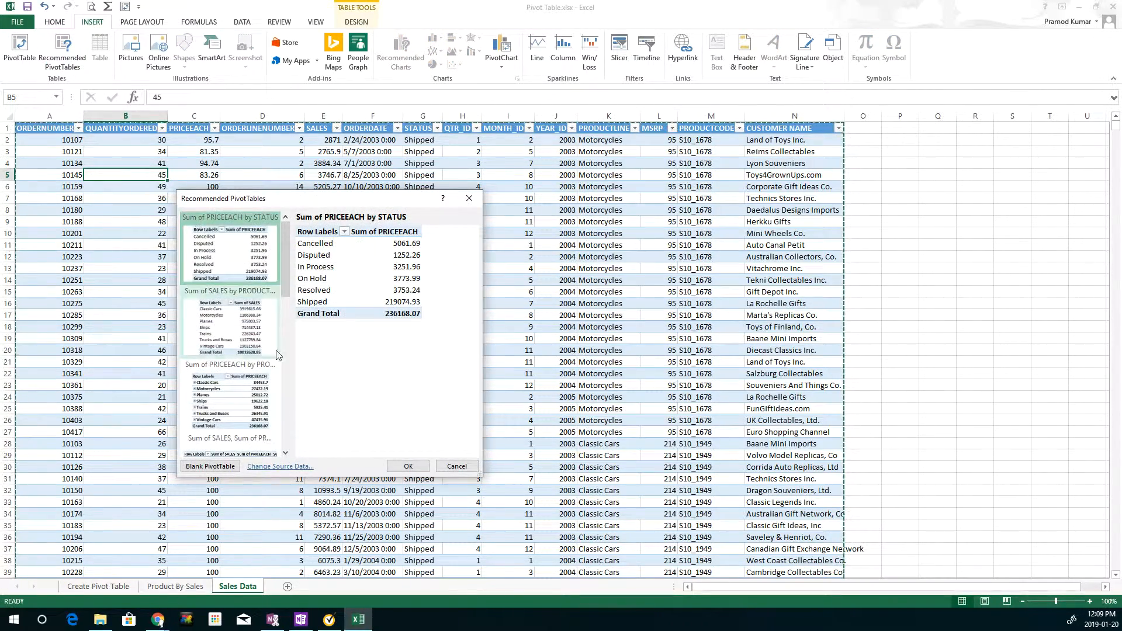
{"action": "left_click_drag", "start_coordinate": [285, 277], "coordinate": [285, 325]}
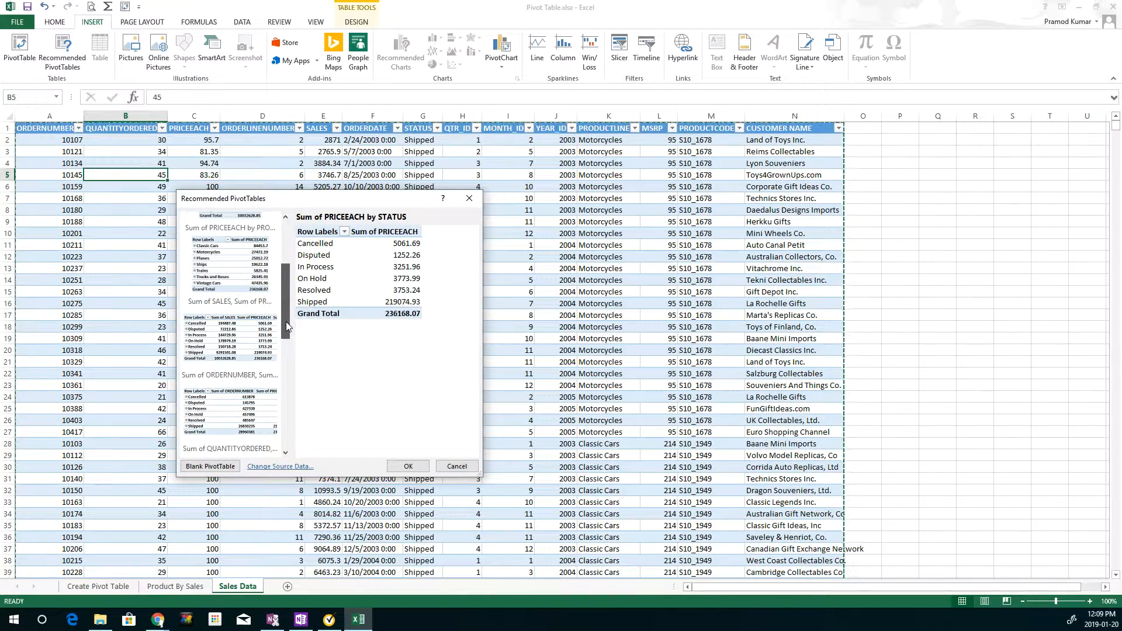
{"action": "left_click_drag", "start_coordinate": [286, 326], "coordinate": [287, 394]}
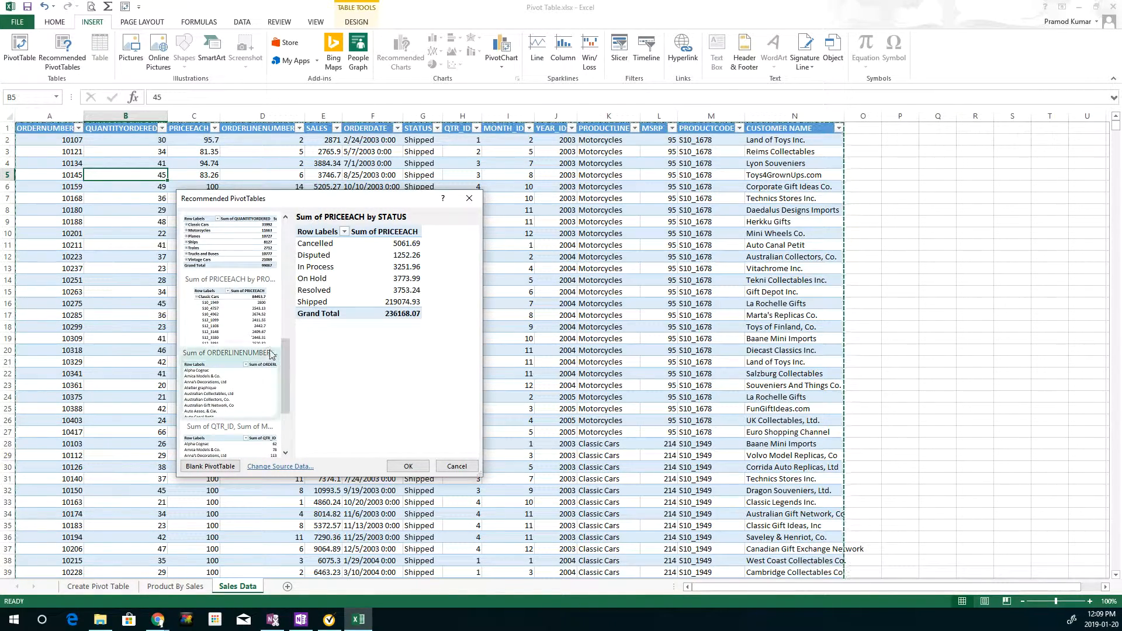
{"action": "left_click", "coordinate": [215, 319]}
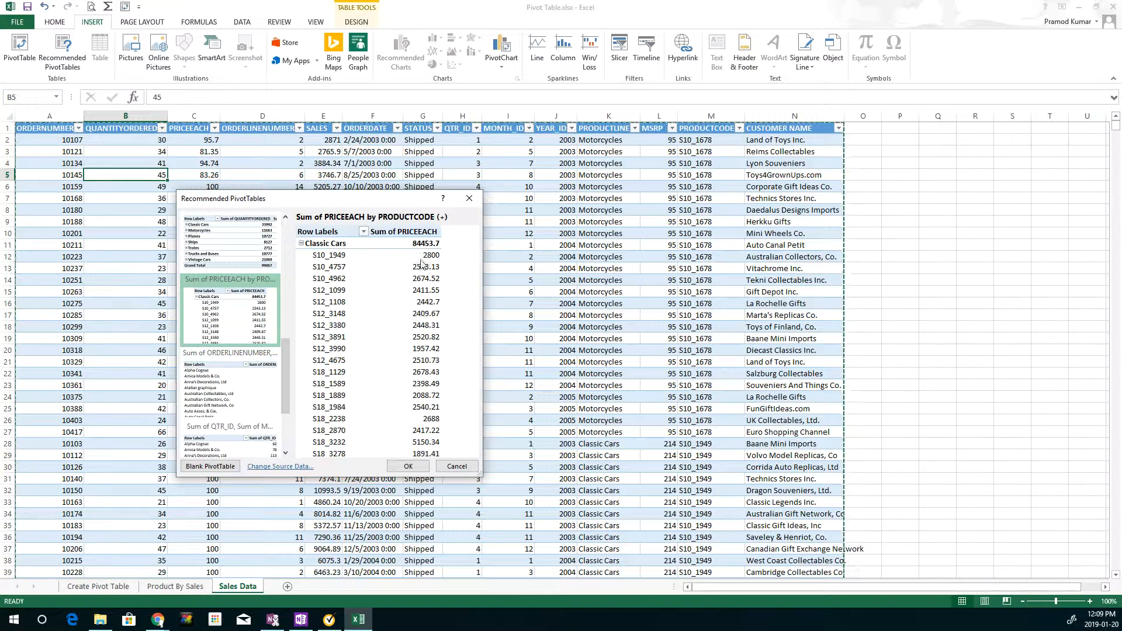
- Preview the ORDERLINENUMBER, QTR_ID and MONTH_ID sums by CUSTOMER NAME and enlarge the Recommended PivotTables dialog
{"action": "left_click_drag", "start_coordinate": [345, 202], "coordinate": [307, 109]}
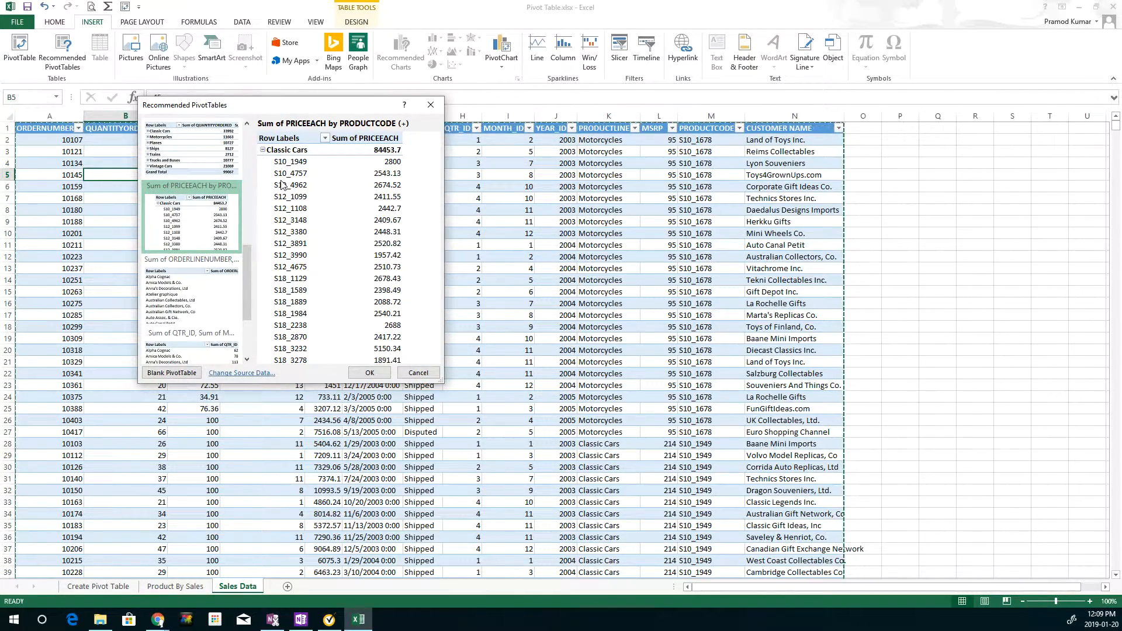
{"action": "scroll", "coordinate": [374, 252], "scroll_direction": "down", "scroll_amount": 2}
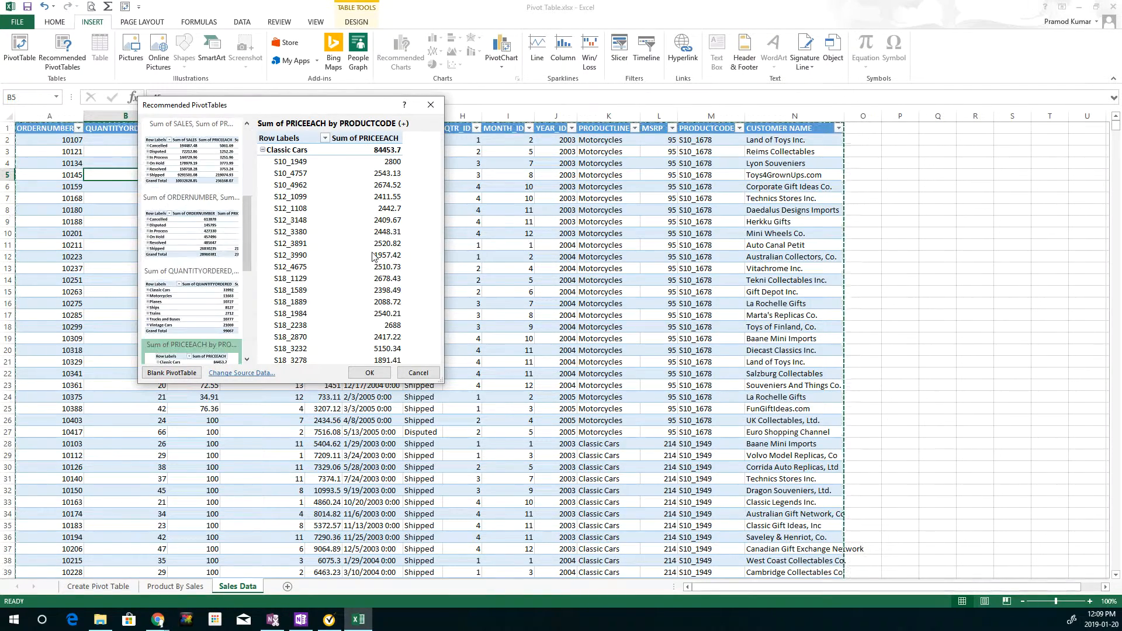
{"action": "left_click", "coordinate": [190, 248]}
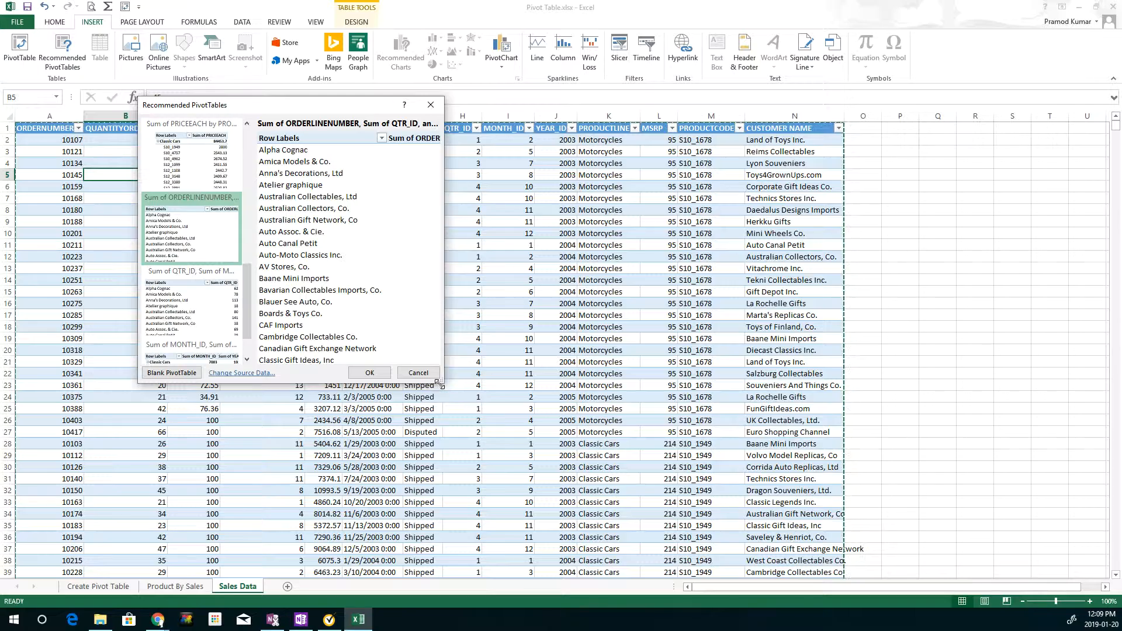
{"action": "left_click_drag", "start_coordinate": [440, 383], "coordinate": [761, 548]}
{"action": "left_click_drag", "start_coordinate": [421, 106], "coordinate": [419, 41]}
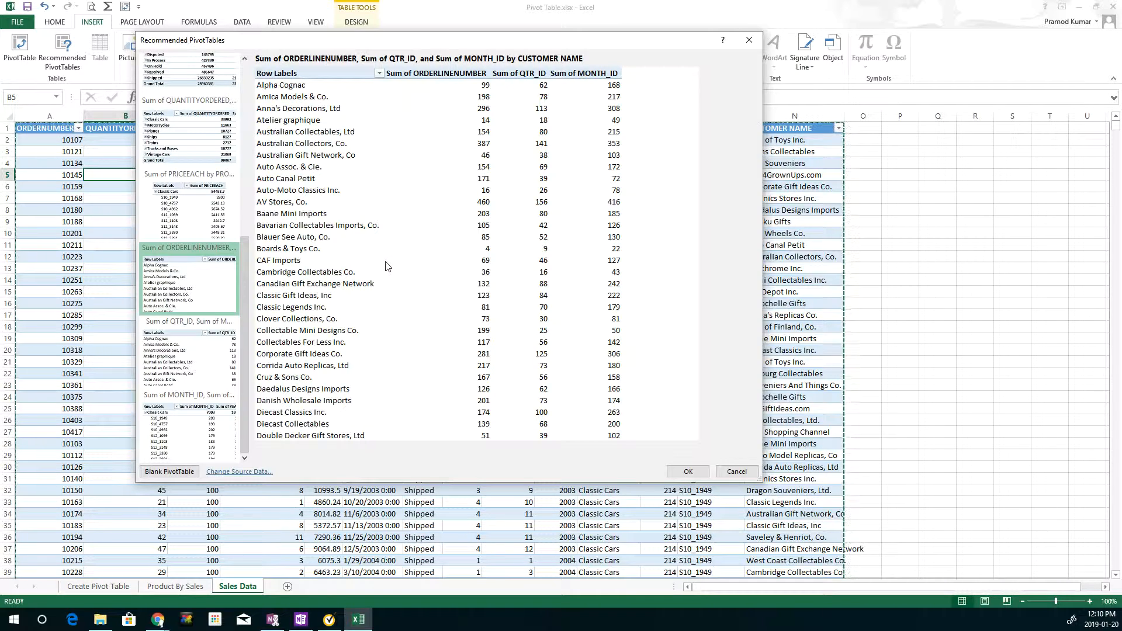
- Preview the recommended QTR_ID sums by CUSTOMER NAME, MONTH_ID sums by PRODUCTCODE and QUANTITYORDERED sums by PRODUCTLINE
{"action": "left_click", "coordinate": [184, 355]}
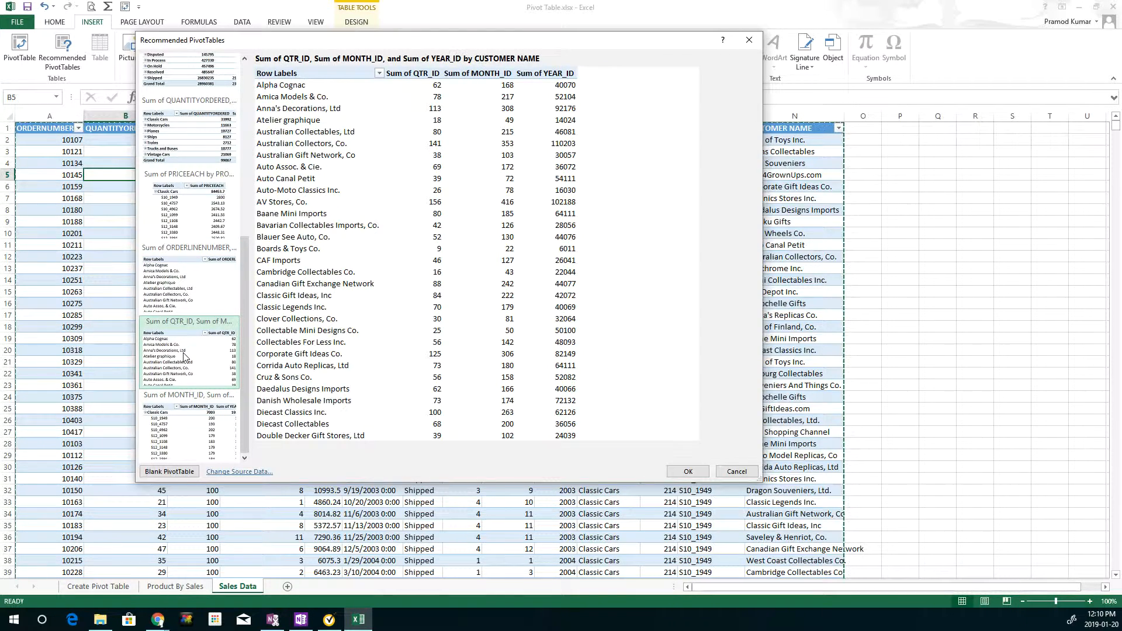
{"action": "left_click", "coordinate": [186, 291]}
{"action": "left_click", "coordinate": [184, 352]}
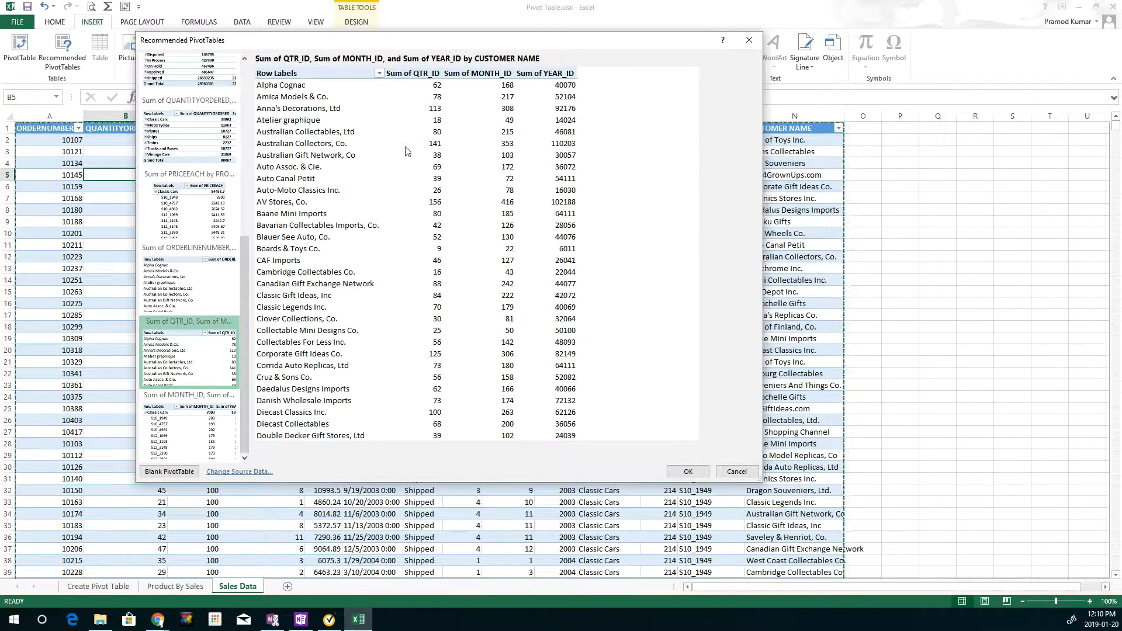
{"action": "left_click", "coordinate": [181, 412]}
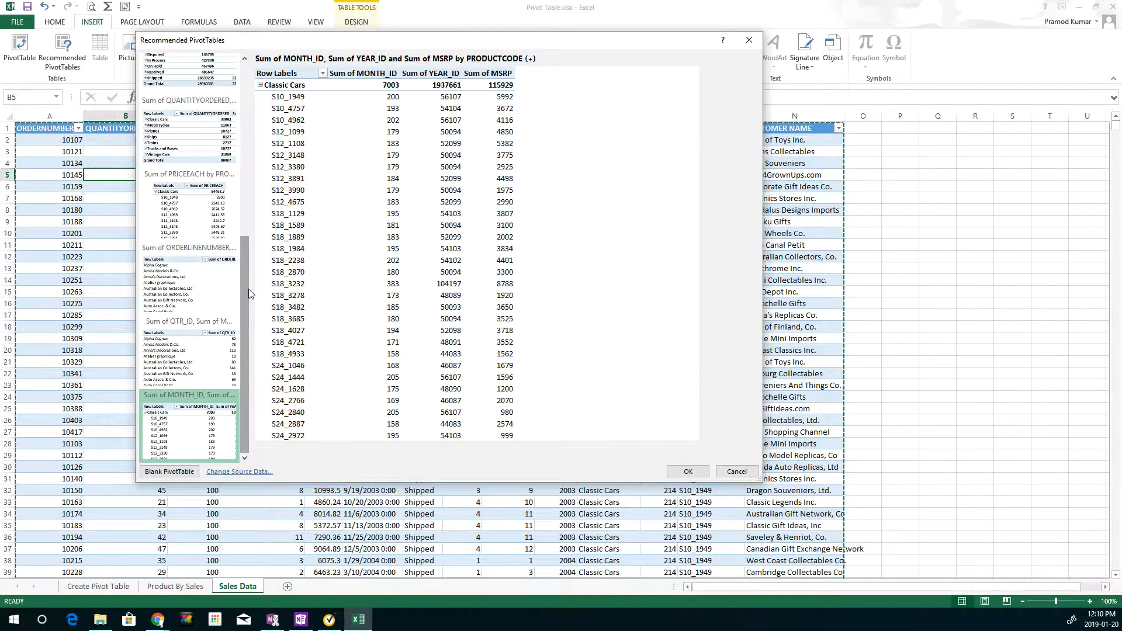
{"action": "left_click_drag", "start_coordinate": [247, 320], "coordinate": [254, 257]}
{"action": "left_click", "coordinate": [212, 261]}
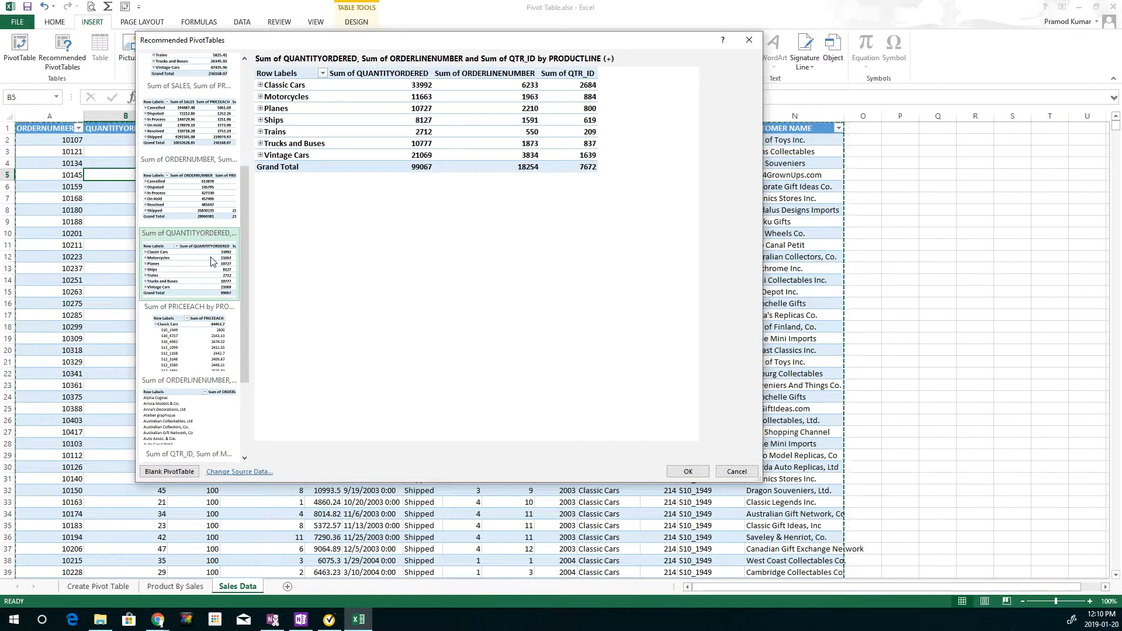
- Insert the recommended PivotTable that sums QUANTITYORDERED, ORDERLINENUMBER and QTR_ID by PRODUCTLINE
{"action": "left_click", "coordinate": [212, 261]}
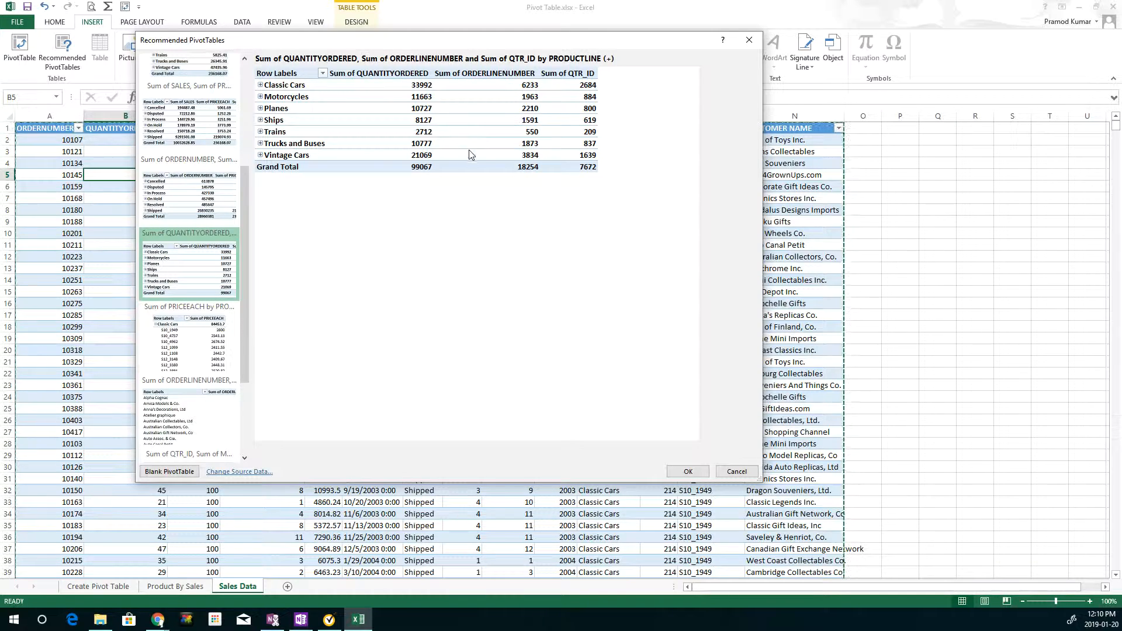
{"action": "left_click", "coordinate": [687, 471]}
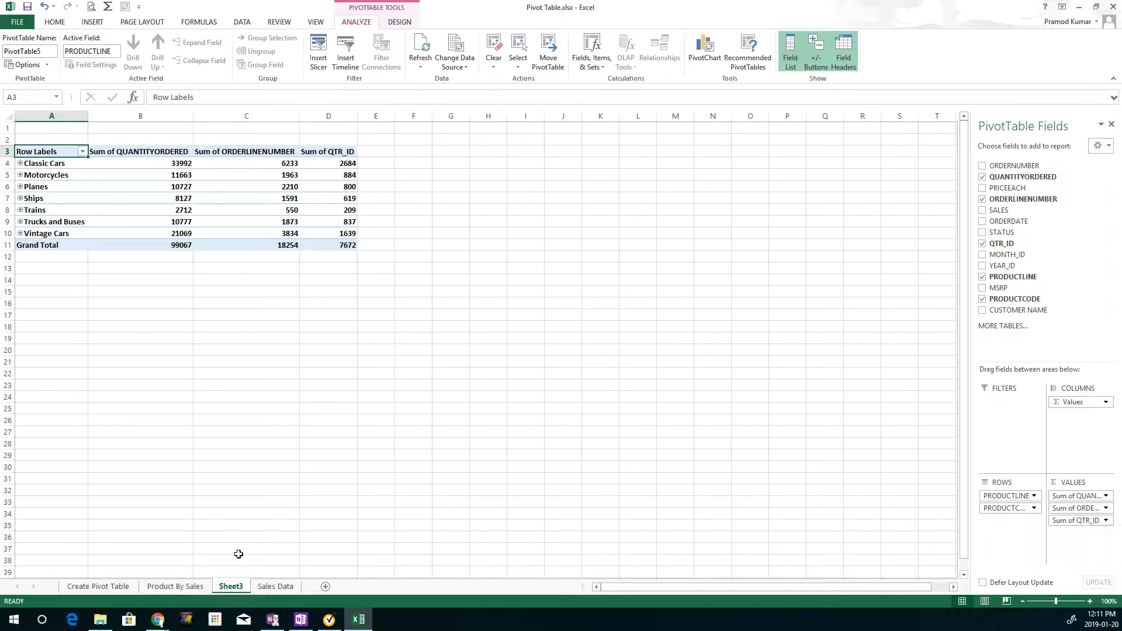
- Rename the new PivotTable's sheet as "Product in line"
{"action": "double_click", "coordinate": [231, 587]}
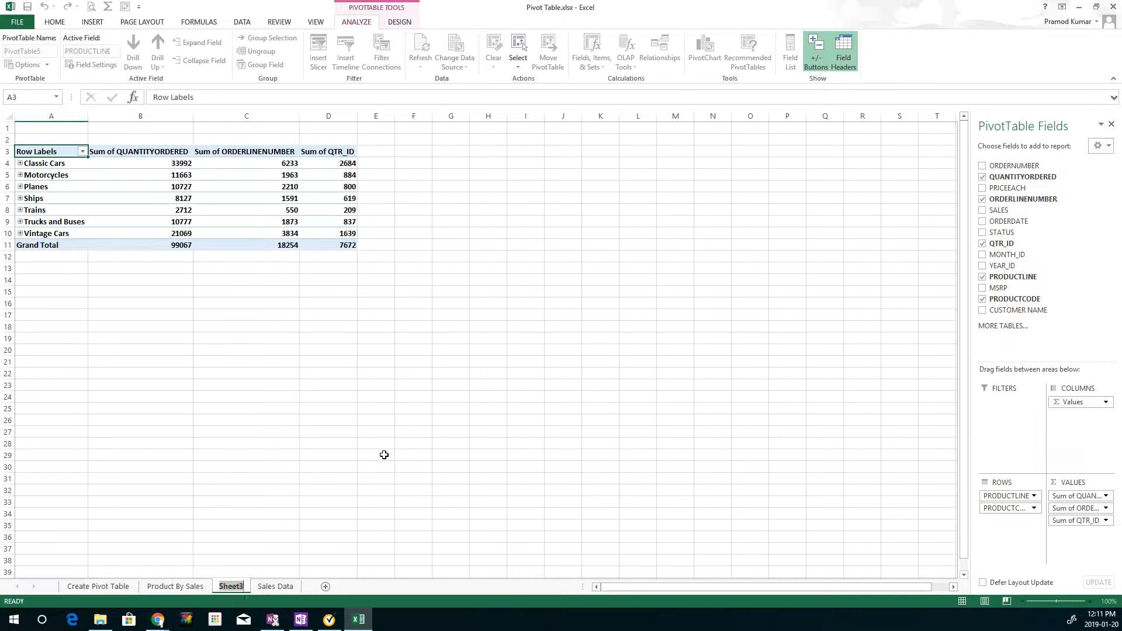
{"action": "type", "text": "Product om ;o"}
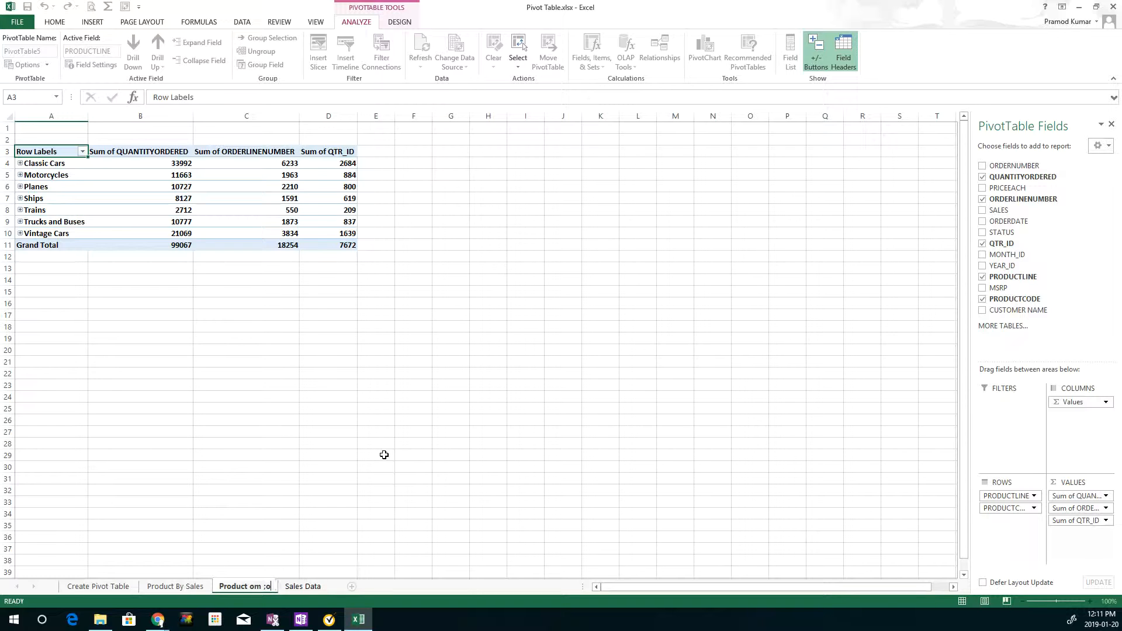
{"action": "key", "text": "BackSpace"}
{"action": "key", "text": "BackSpace"}
{"action": "key", "text": "BackSpace"}
{"action": "key", "text": "BackSpace"}
{"action": "key", "text": "BackSpace"}
{"action": "key", "text": "BackSpace"}
{"action": "type", "text": "in line"}
{"action": "key", "text": "Return"}
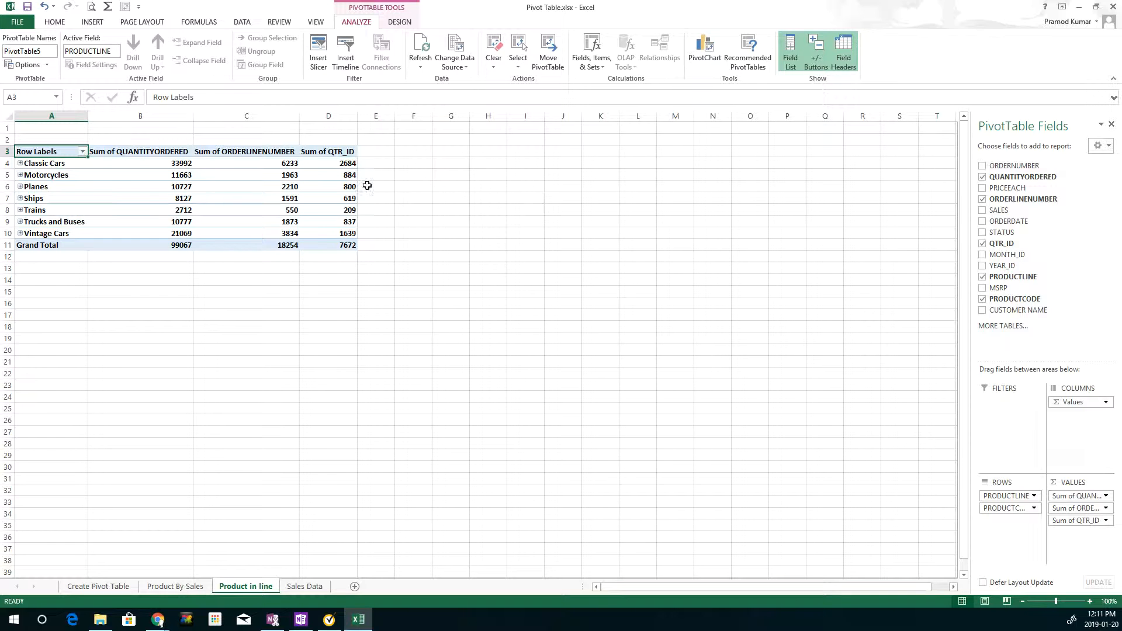
- Remove Sum of QTR_ID from the PivotTable's values and check the Classic Cars sums of QUANTITYORDERED and ORDERLINENUMBER
{"action": "left_click", "coordinate": [333, 175]}
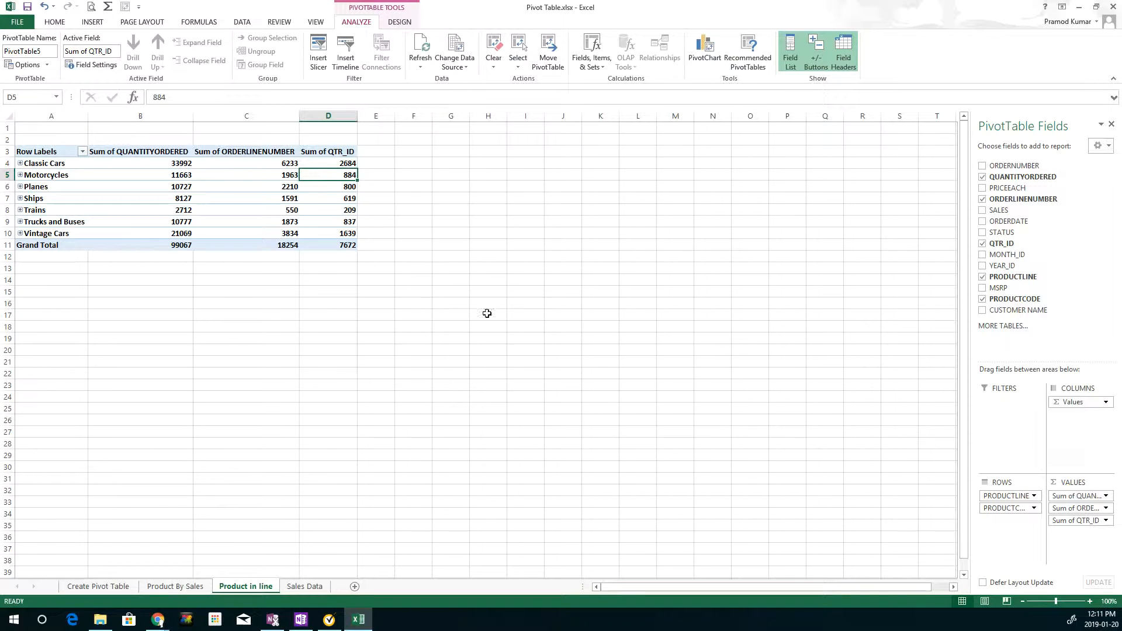
{"action": "left_click", "coordinate": [1069, 522]}
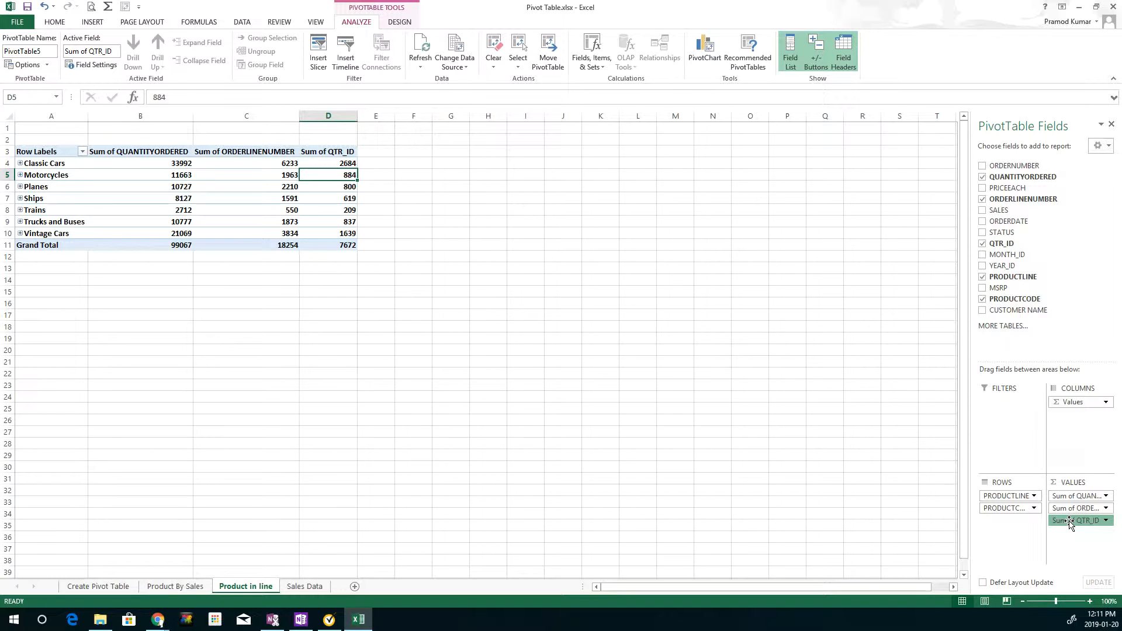
{"action": "left_click_drag", "start_coordinate": [1069, 523], "coordinate": [854, 522]}
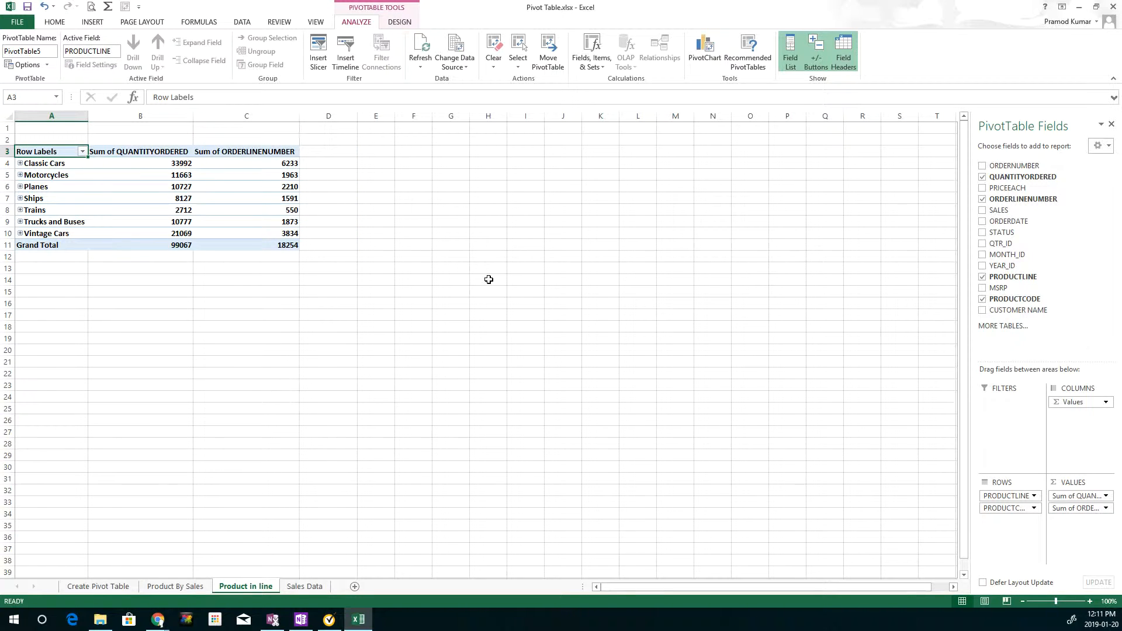
{"action": "left_click", "coordinate": [158, 164]}
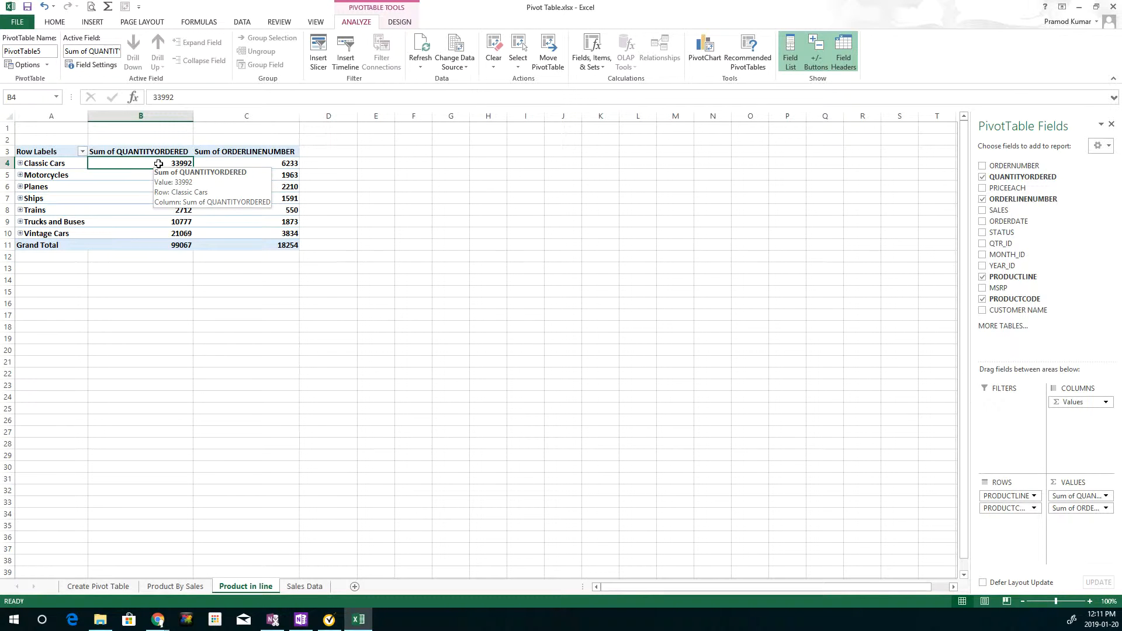
{"action": "left_click", "coordinate": [260, 165]}
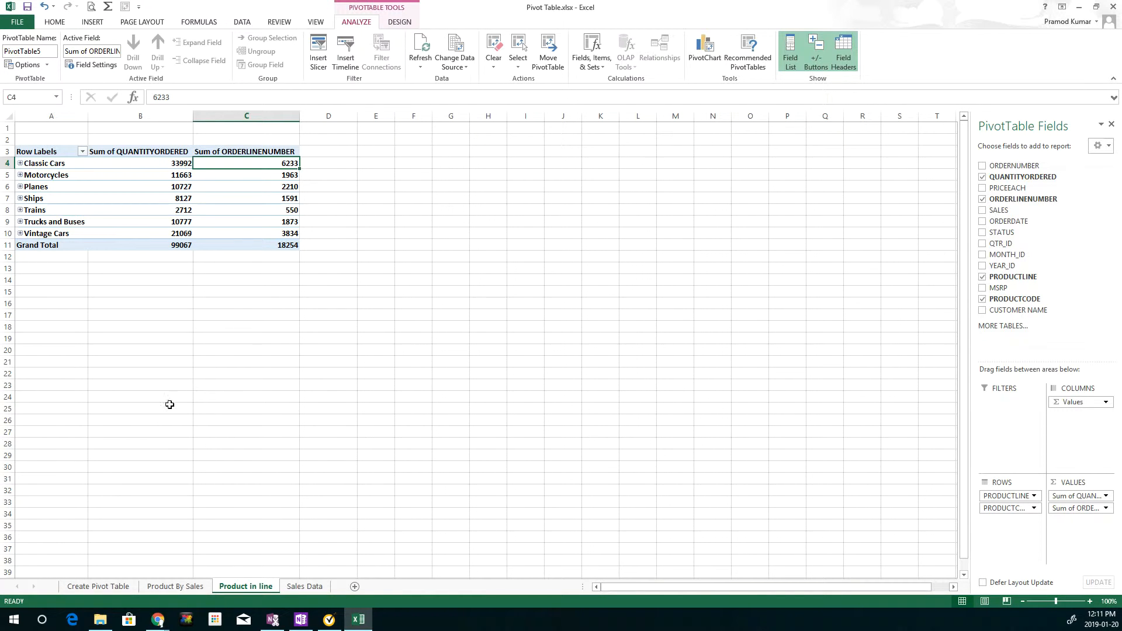
- Move the Sales Data sheet ahead of Create Pivot Table so it is the first sheet in the workbook
{"action": "left_click", "coordinate": [304, 586]}
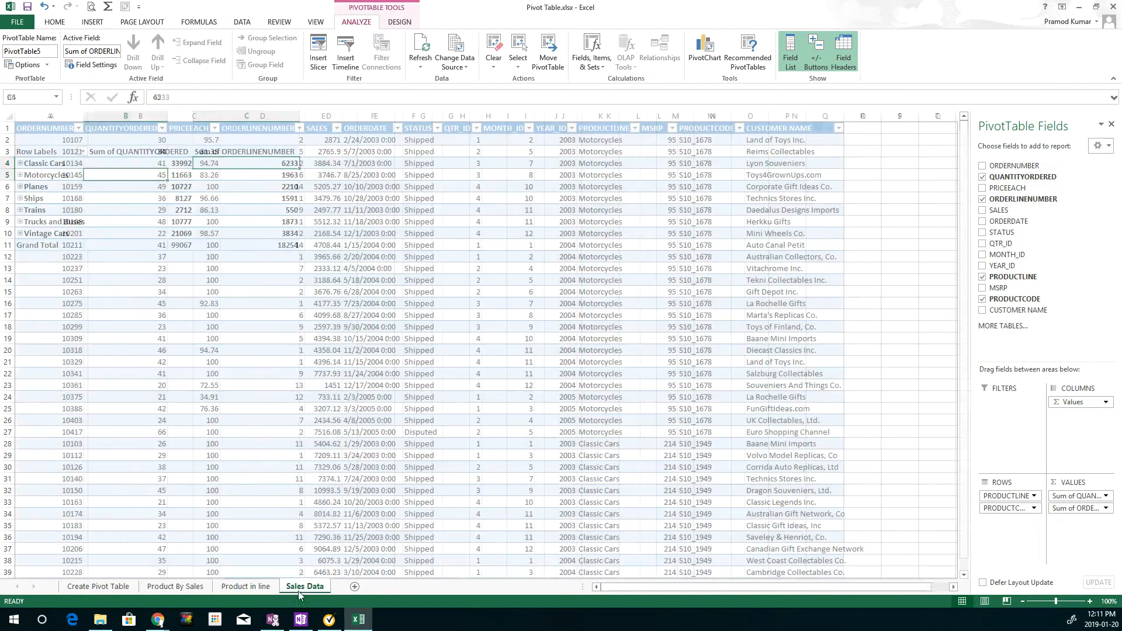
{"action": "left_click_drag", "start_coordinate": [203, 588], "coordinate": [79, 586]}
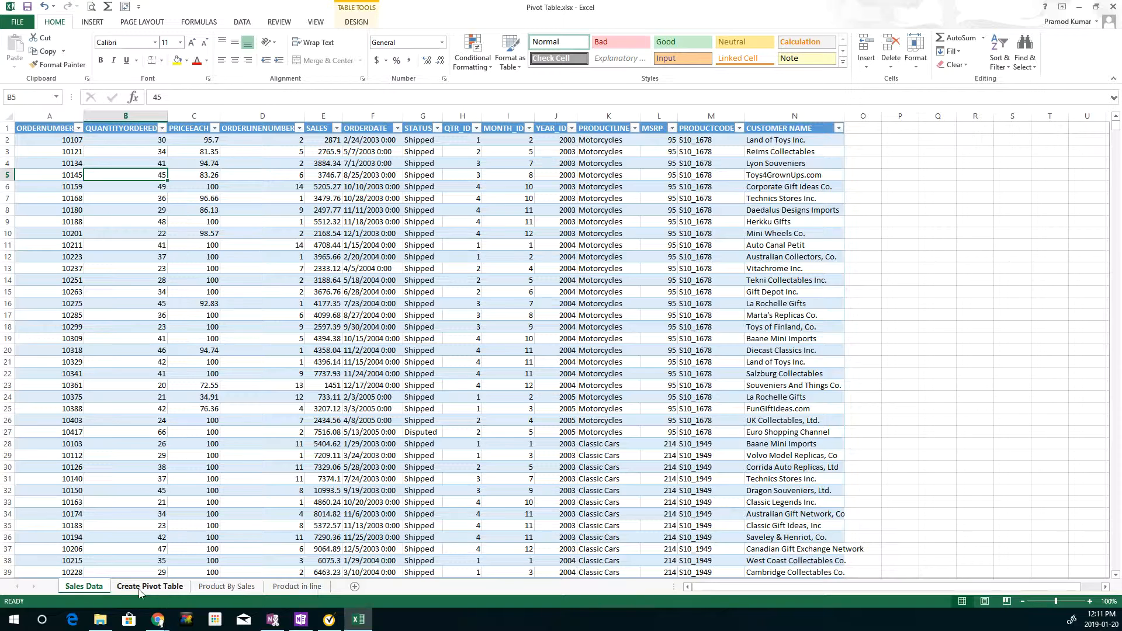
{"action": "left_click", "coordinate": [345, 325]}
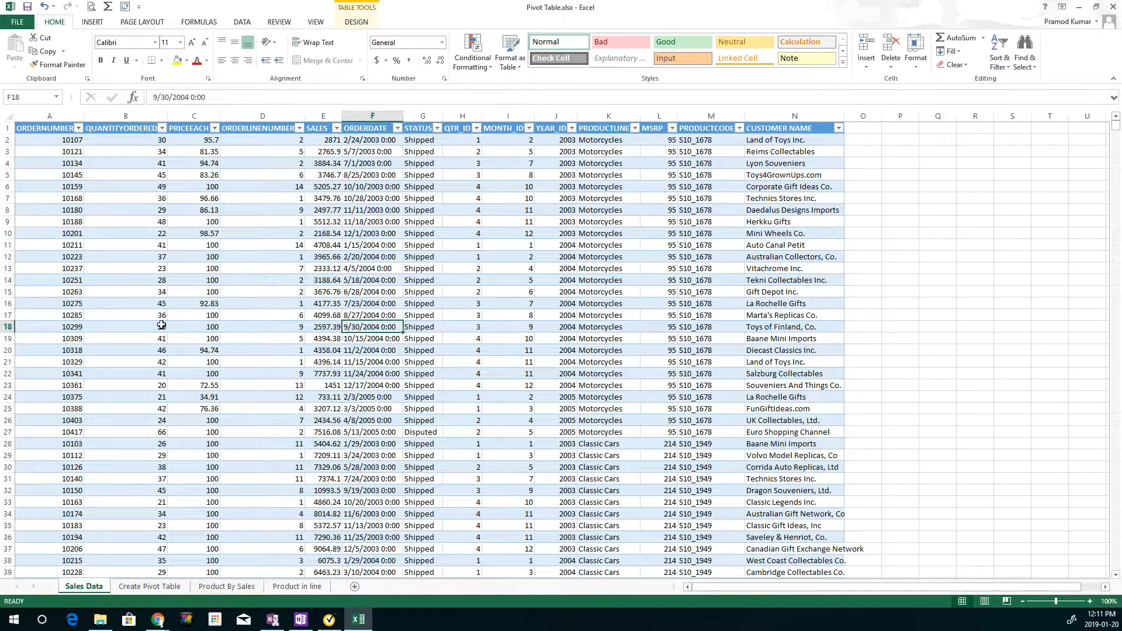